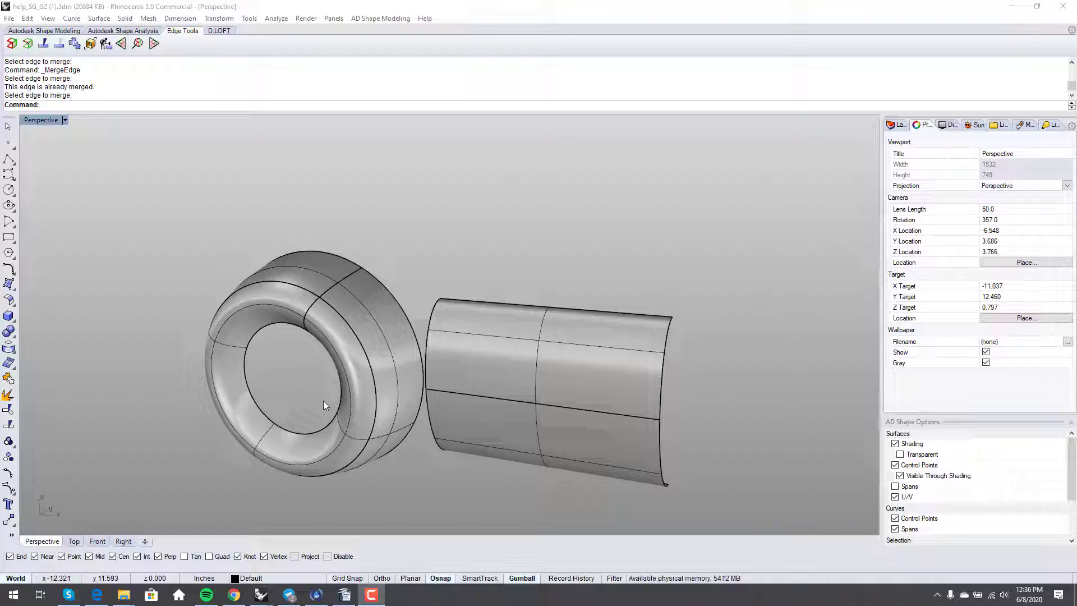
Draw a line about 0.6 in long from the seam end on the half-cylinder's near edge to the ring's outer front edge
right_click_drag(430, 390, 412, 405)
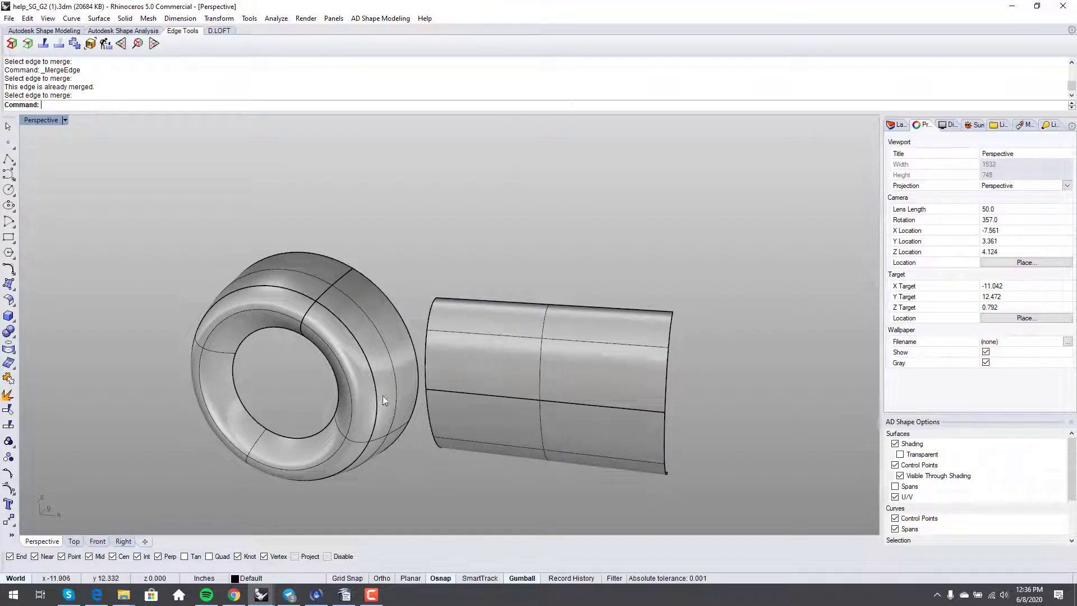
right_click_drag(379, 418, 432, 332)
left_click(443, 351)
left_click(435, 418)
left_click(414, 474)
right_click_drag(327, 382, 438, 396)
scroll(439, 396, "up", 6)
type("l")
key("Return")
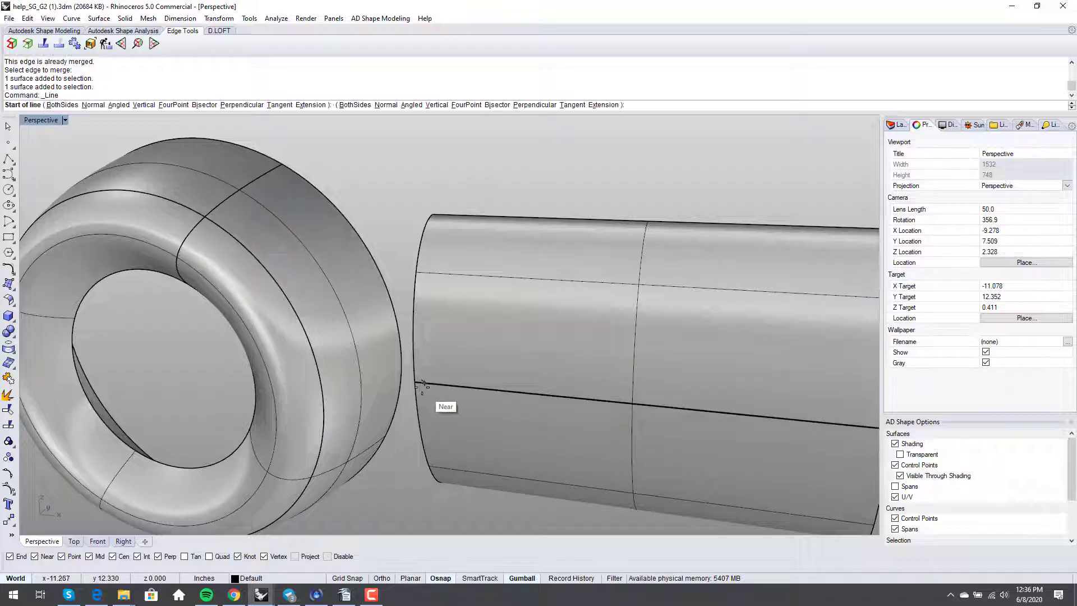
left_click(415, 382)
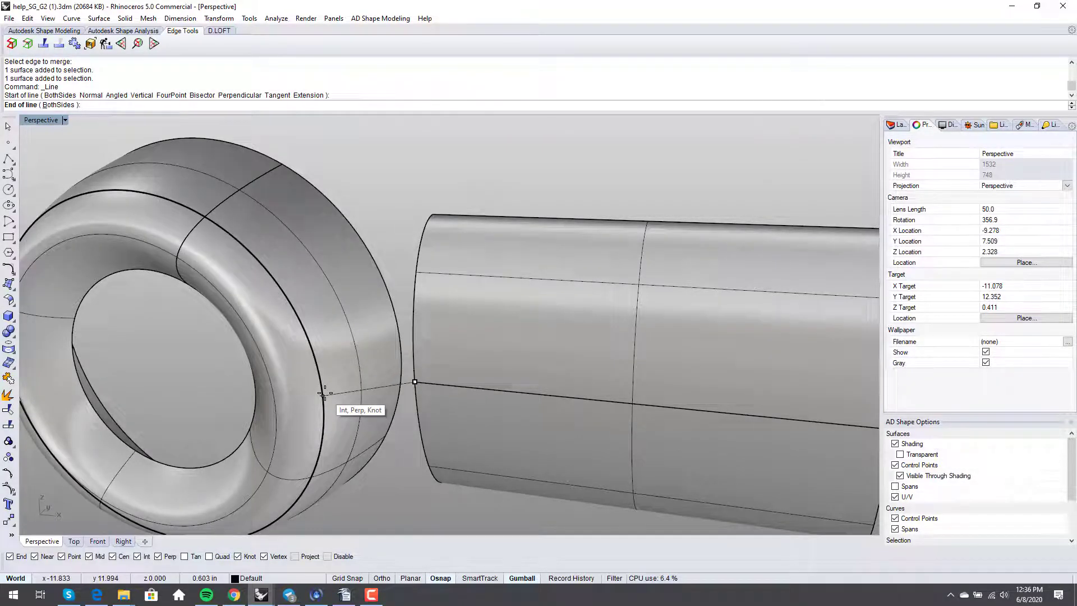
left_click(324, 393)
scroll(341, 409, "down", 5)
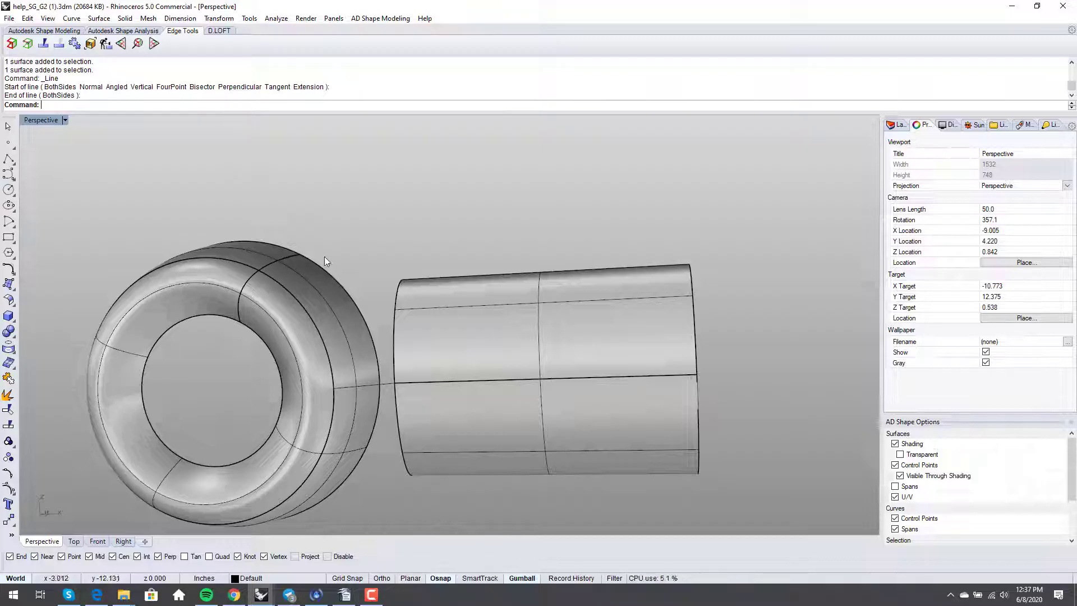
Split the ring's outer front edge at the point where the connecting line meets it
right_click_drag(381, 247, 377, 214)
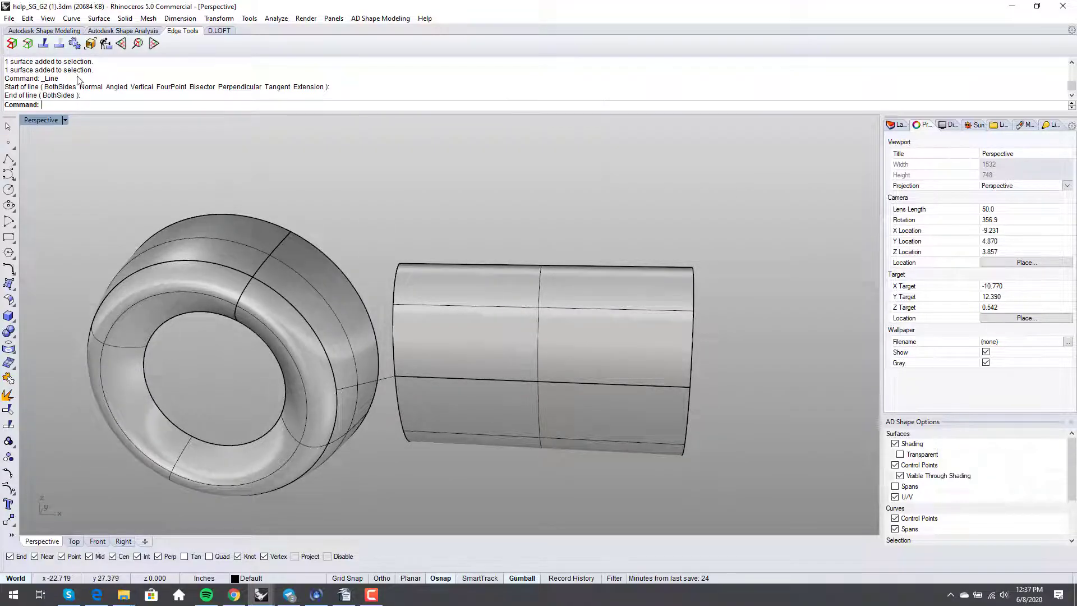
left_click(43, 43)
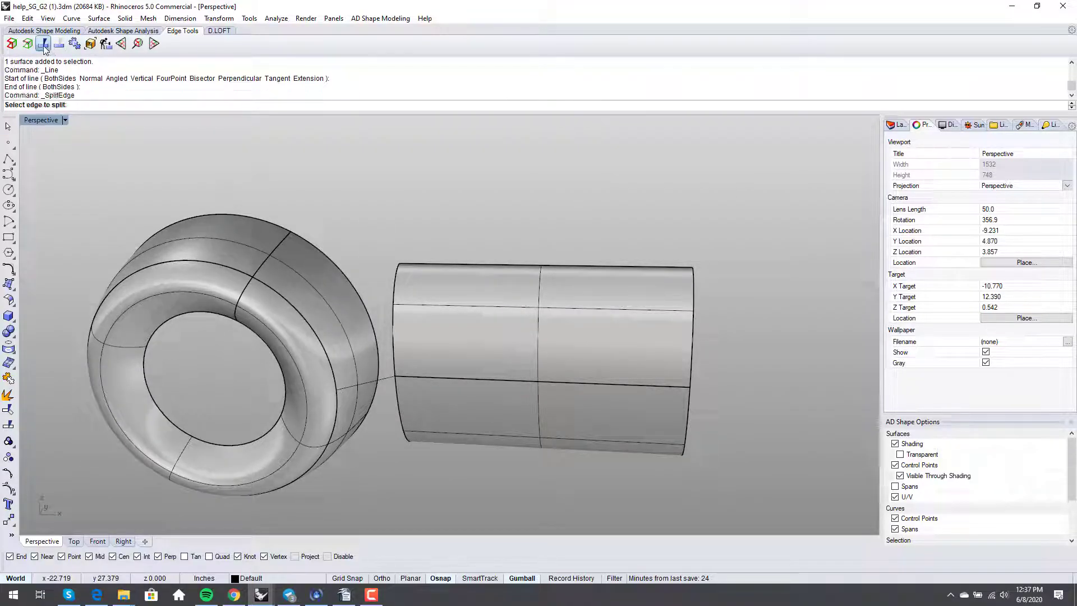
left_click(338, 407)
left_click(364, 437)
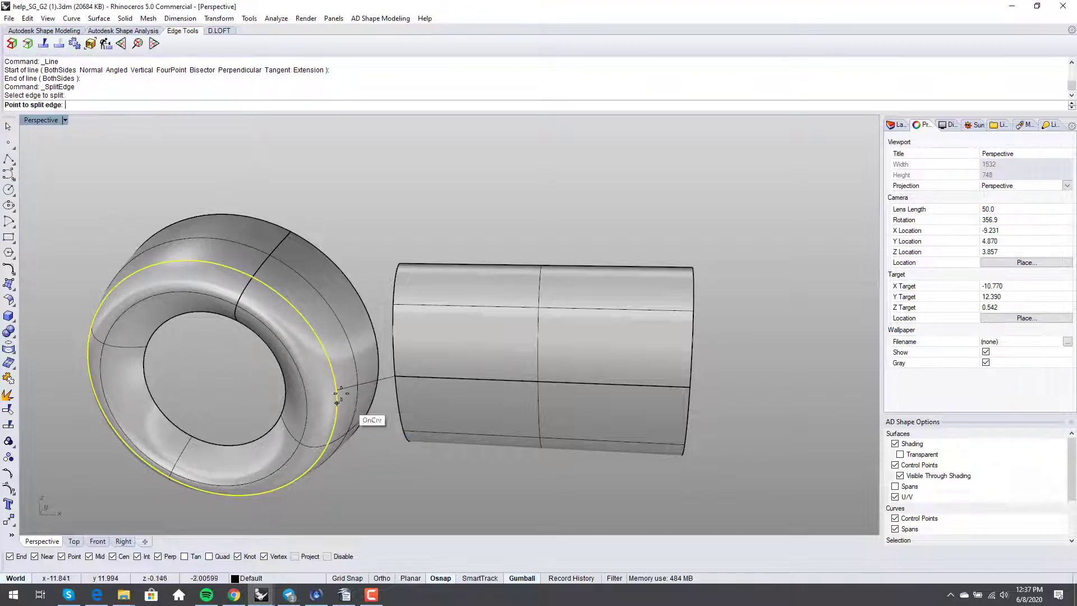
left_click(338, 391)
right_click(418, 443)
Create a blend curve from the split front edge to the outer band's seam edge, with Tangency continuity at both ends
right_click_drag(422, 443, 387, 443)
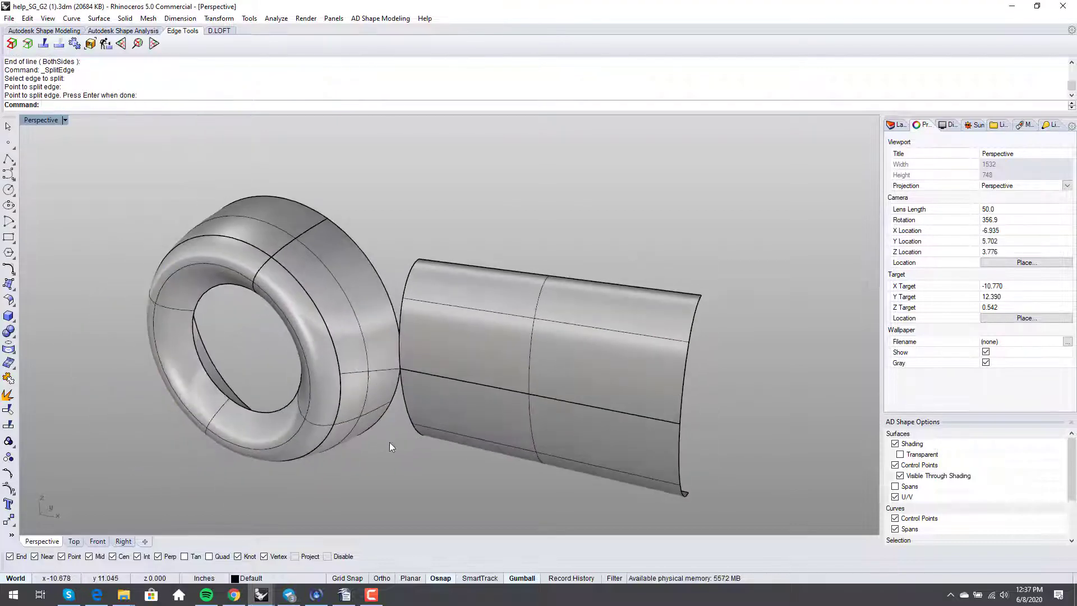
scroll(370, 180, "up", 3)
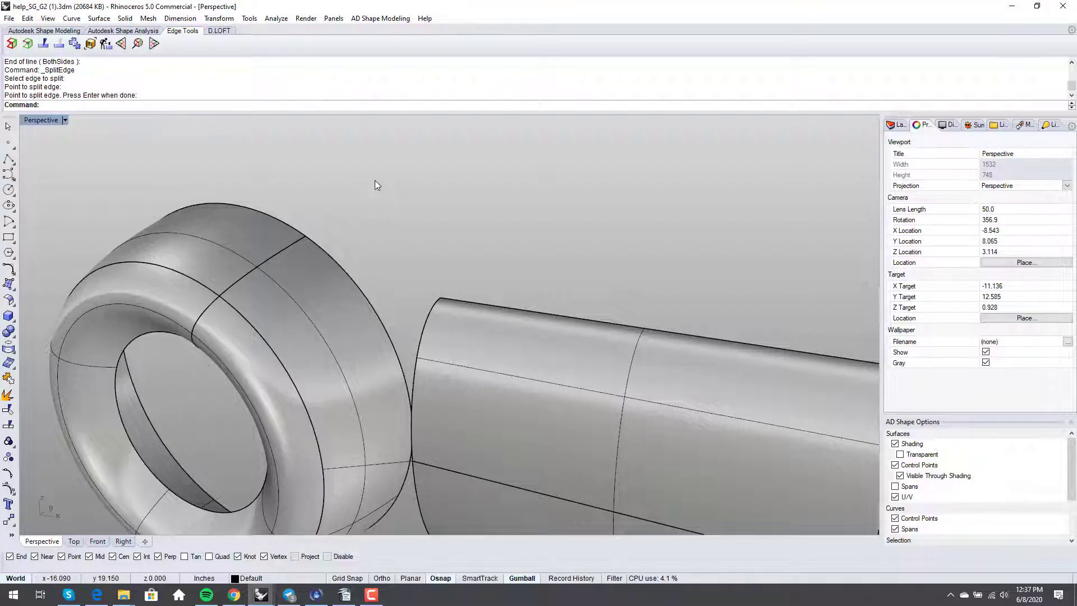
scroll(375, 180, "down", 3)
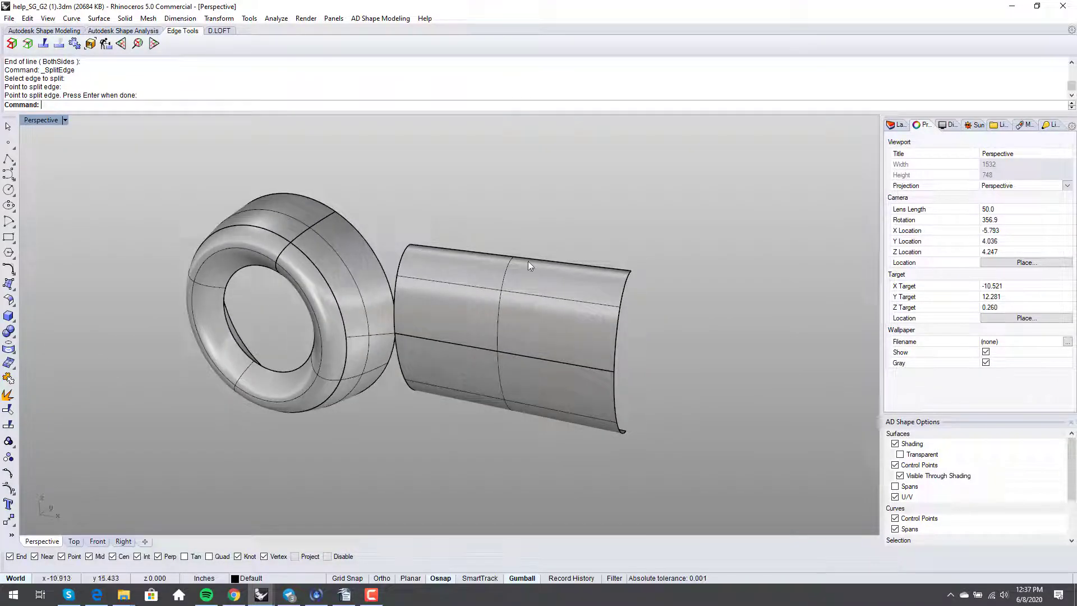
type("BlendCrv")
key("Return")
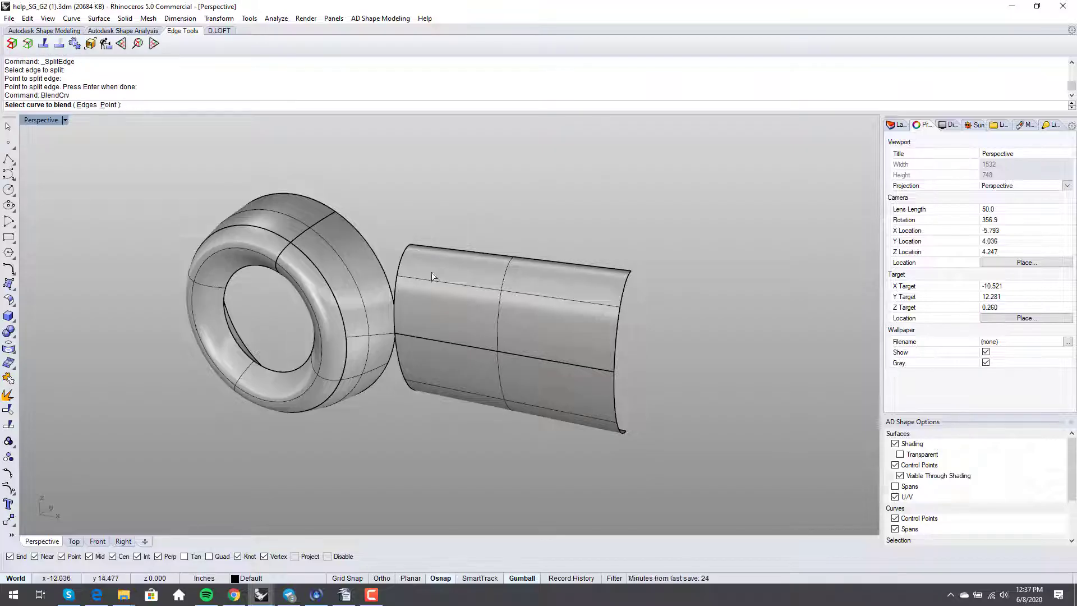
scroll(432, 275, "up", 5)
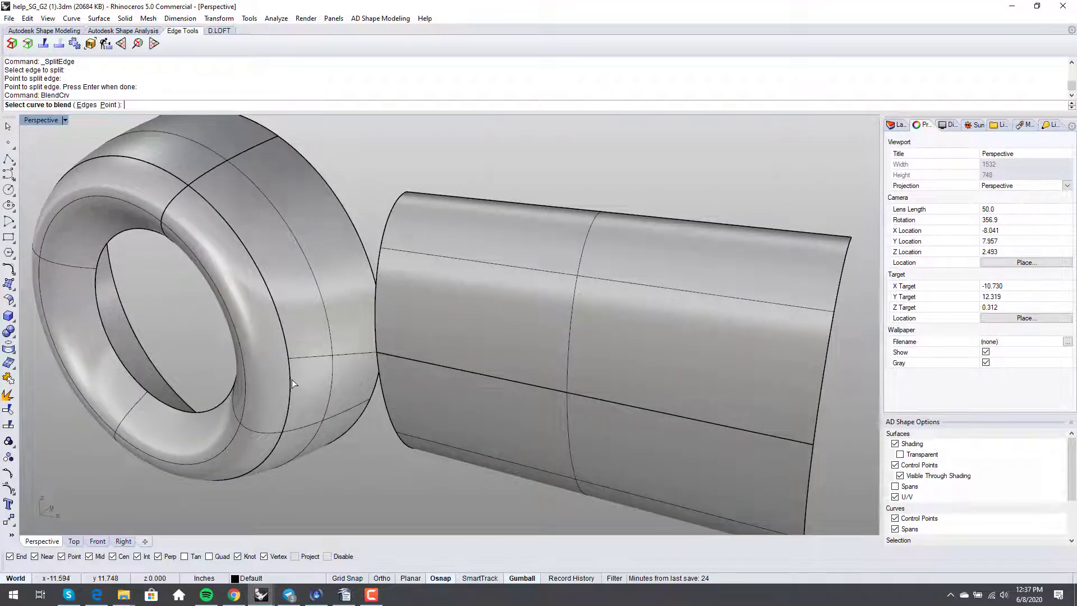
left_click(292, 379)
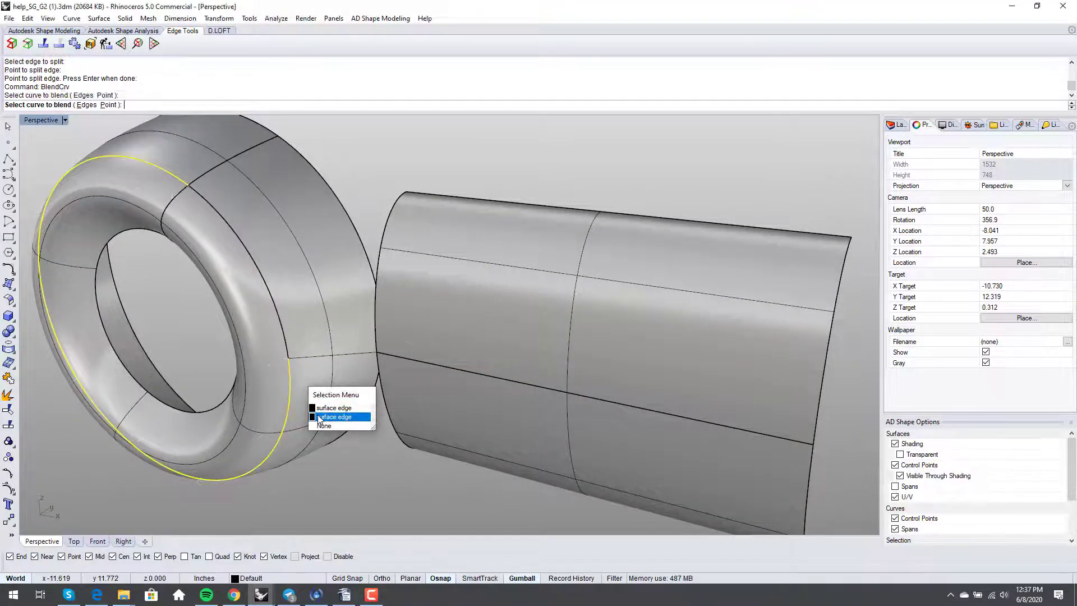
scroll(301, 234, "down", 4)
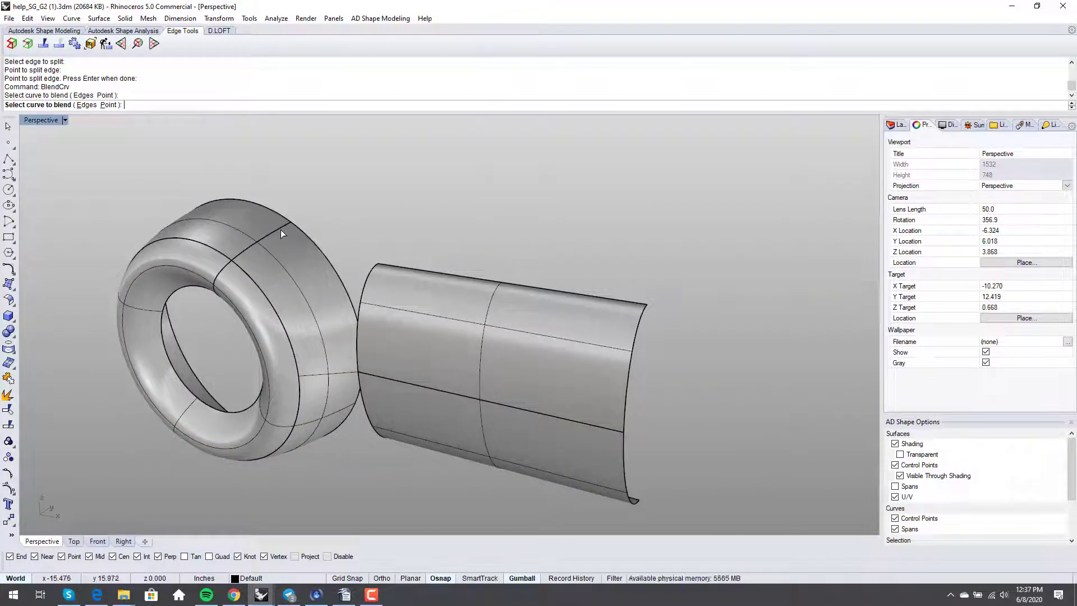
left_click(280, 230)
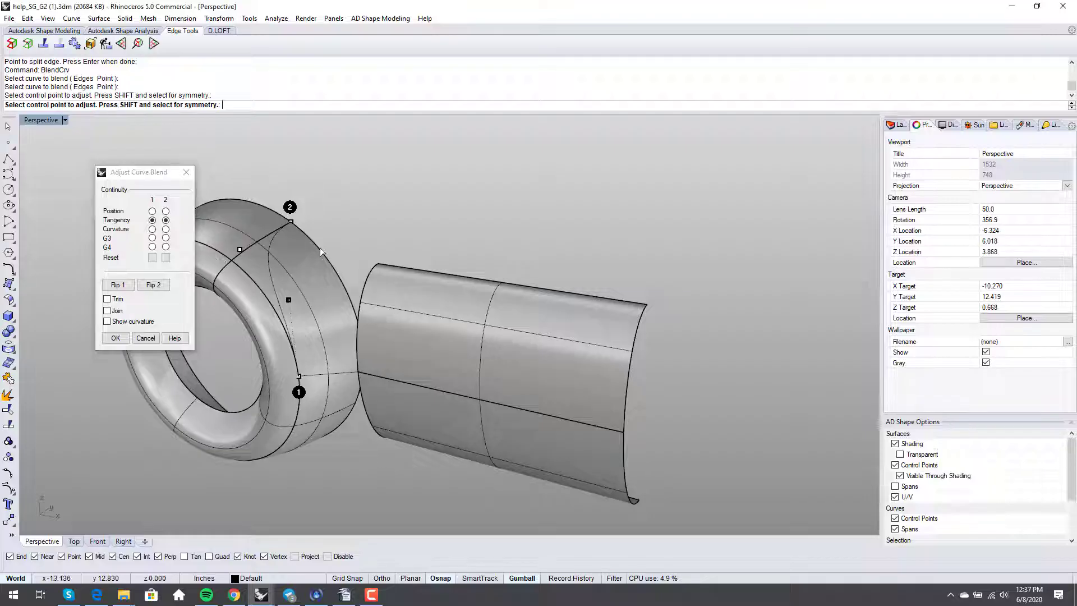
right_click_drag(468, 224, 443, 229)
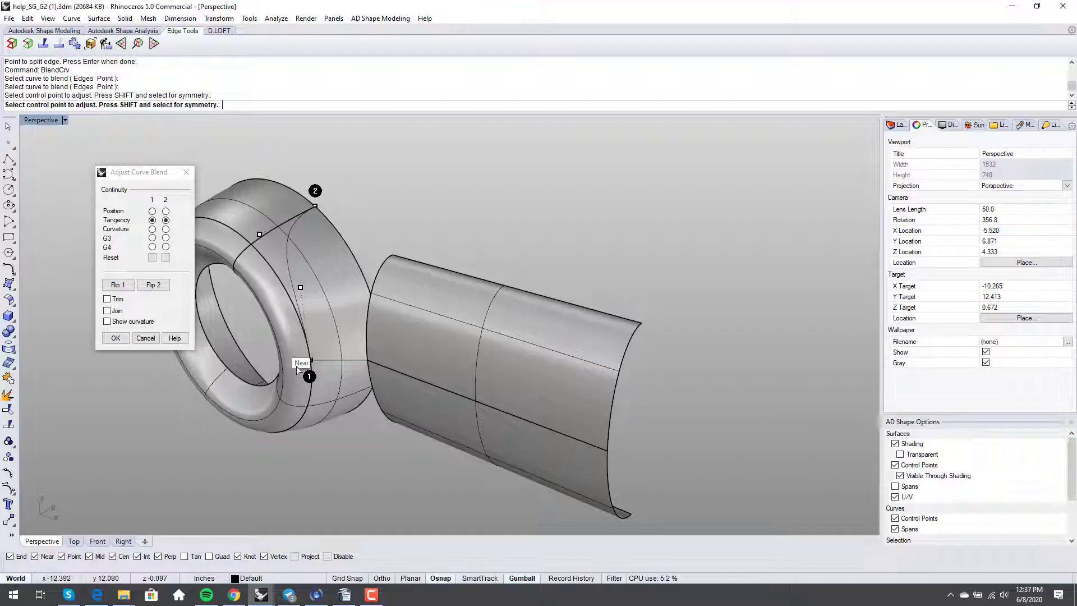
right_click_drag(436, 210, 458, 193)
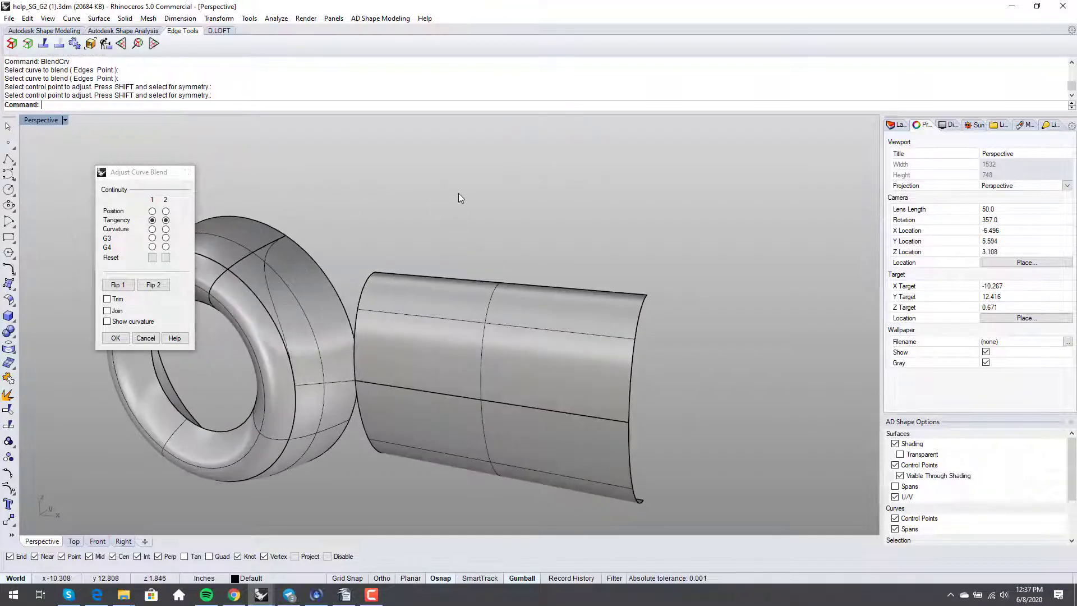
right_click(459, 193)
Change the degree of the new blend curve on the ring to 5, with Deformable=No
scroll(458, 194, "down", 2)
scroll(315, 257, "up", 5)
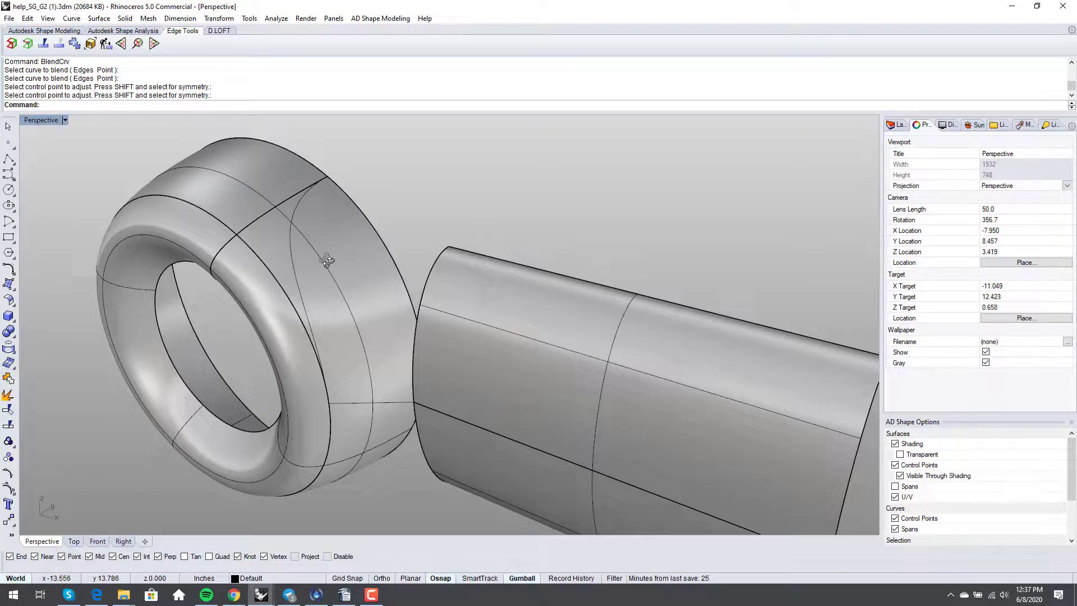
type("ChangeDegree")
key("Return")
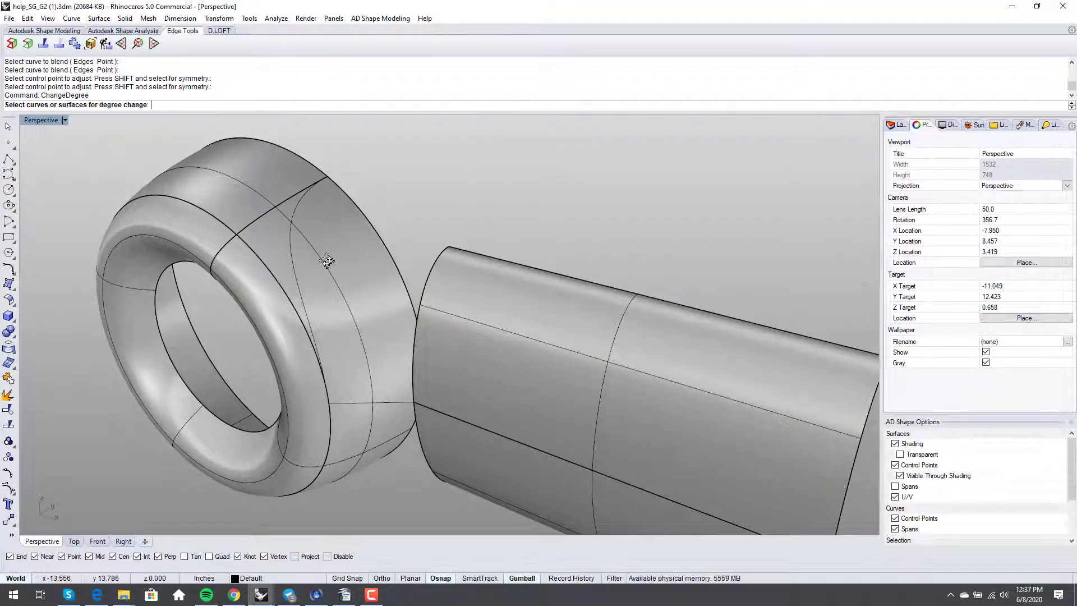
left_click(297, 277)
key("Return")
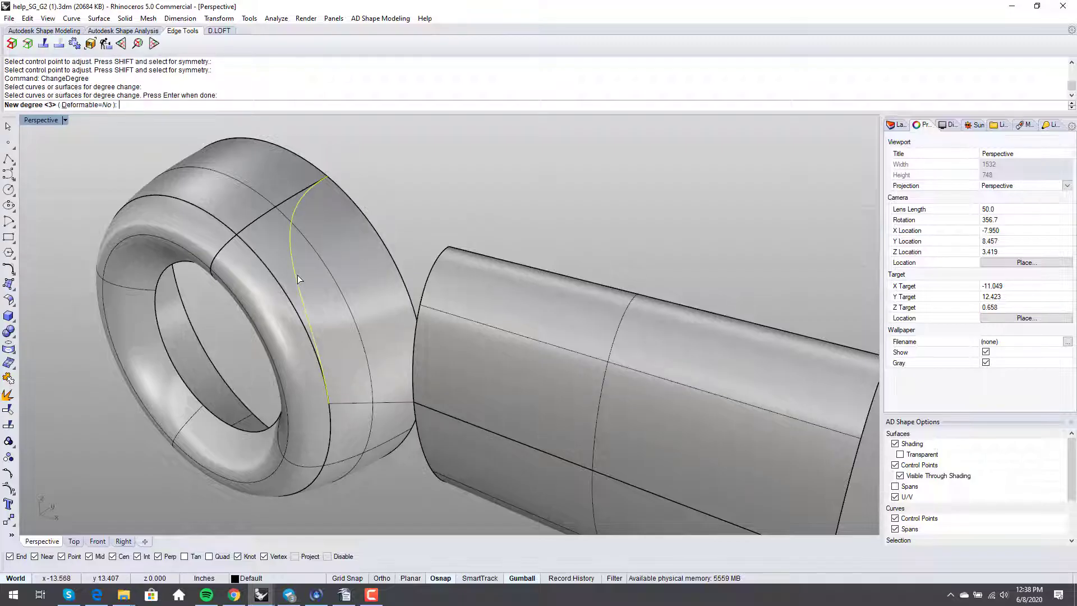
type("5")
key("Return")
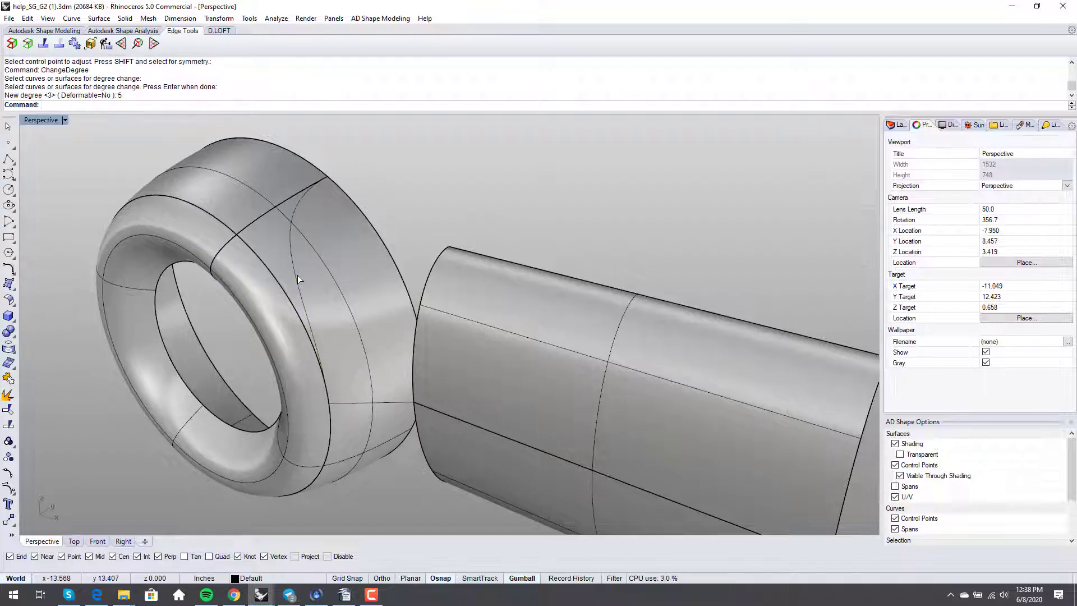
scroll(297, 275, "down", 2)
right_click_drag(297, 275, 311, 284)
type("l")
key("Return")
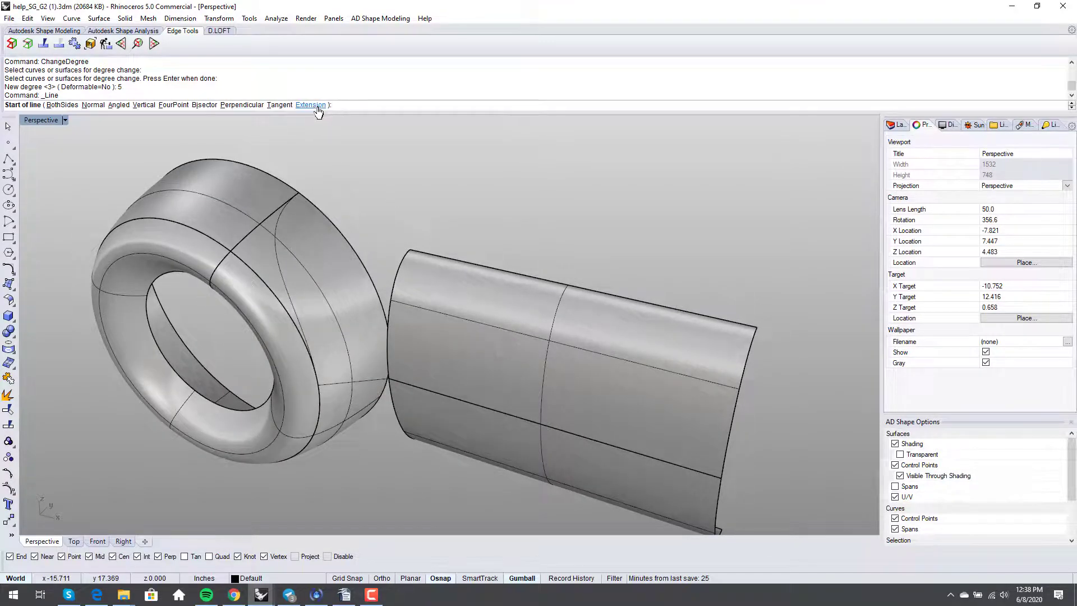
key("Escape")
Turn on the control points of the blend curve on the ring's outer band
right_click_drag(358, 224, 318, 236)
left_click(319, 240)
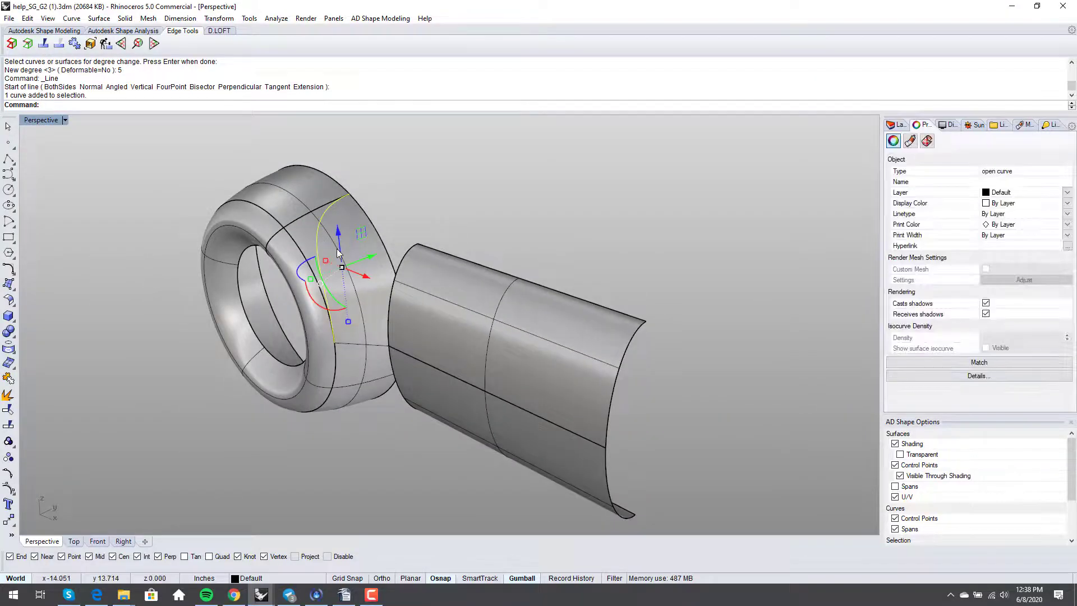
key("F10")
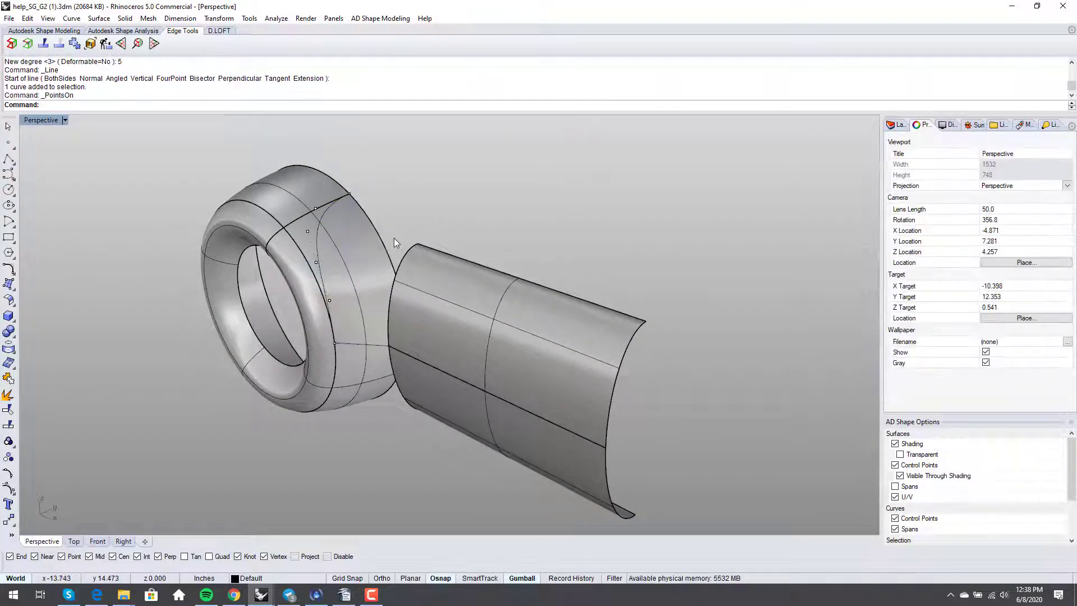
Split the ring's outer band along a V-direction isocurve at the blend curve's end on the front edge, with Shrink=No
scroll(359, 240, "up", 3)
right_click_drag(356, 238, 352, 295)
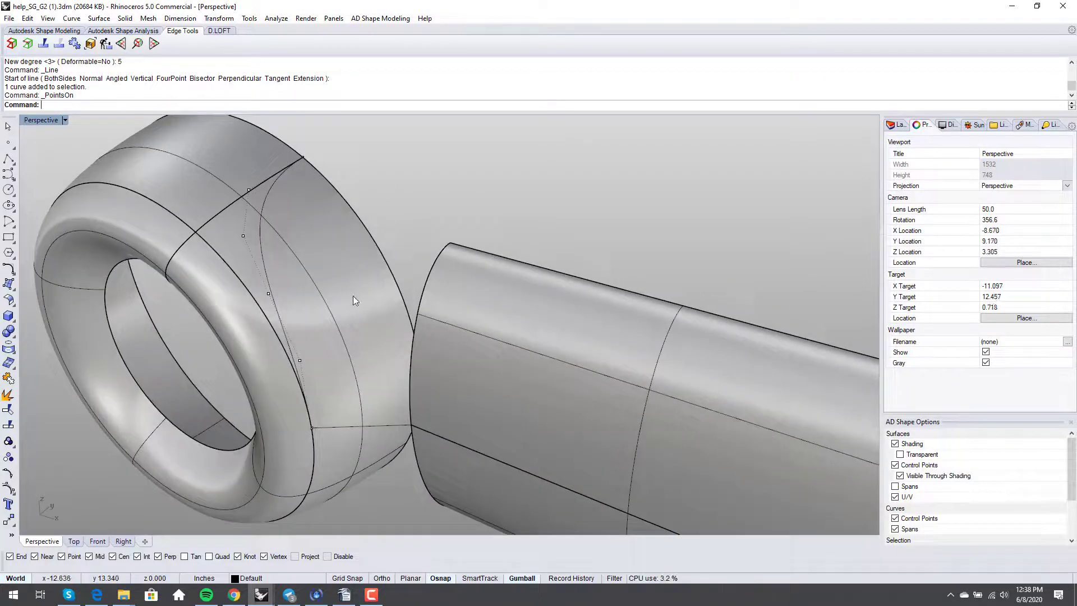
type("split")
key("Return")
left_click(136, 202)
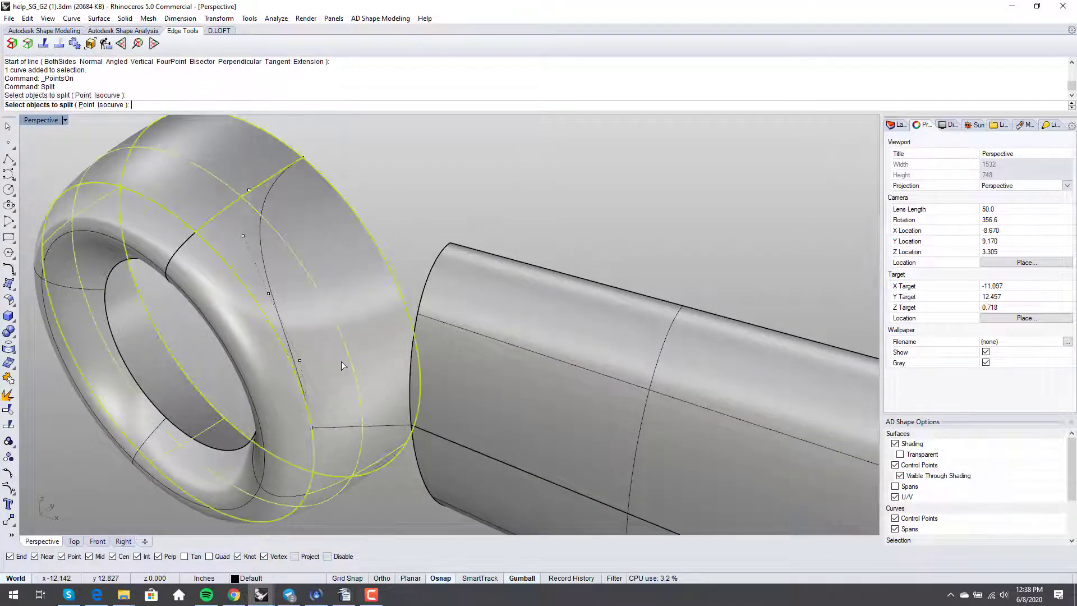
key("Return")
left_click(92, 105)
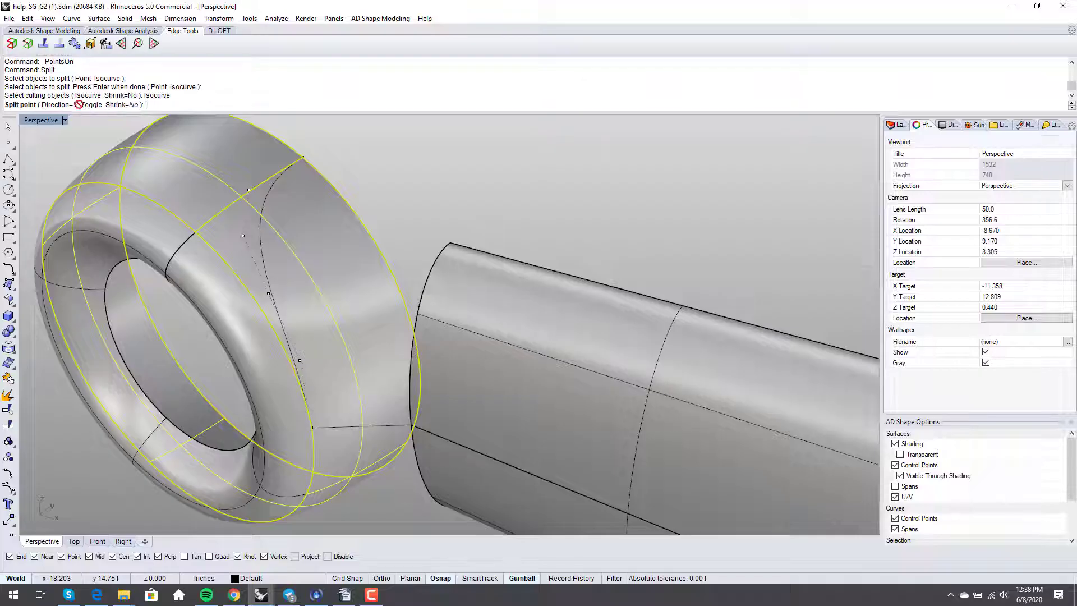
left_click(312, 428)
key("Return")
scroll(341, 409, "down", 2)
left_click(341, 351)
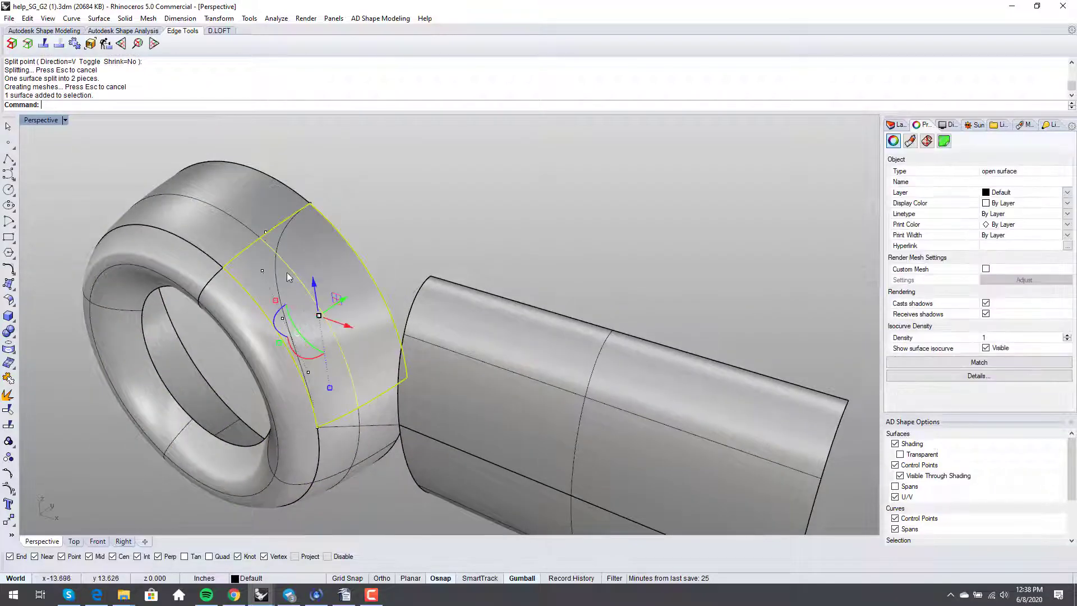
key("Escape")
key("Escape")
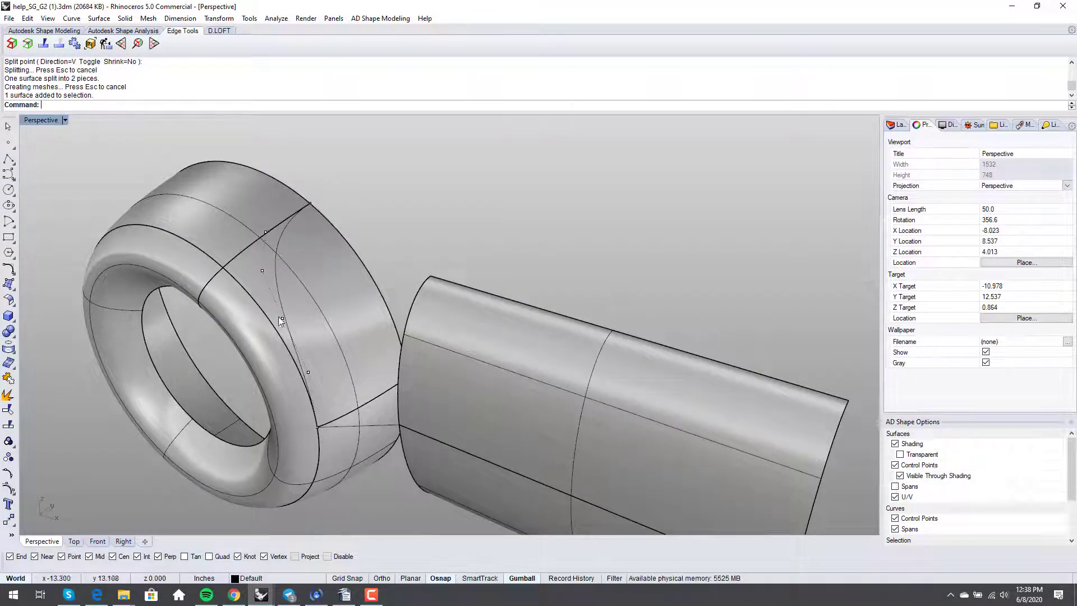
Try to pull the ring's blend curve onto the split outer band surface with Loose=No, and undo the pull
right_click_drag(348, 387, 337, 409)
scroll(335, 368, "down", 2)
right_click_drag(336, 368, 324, 369)
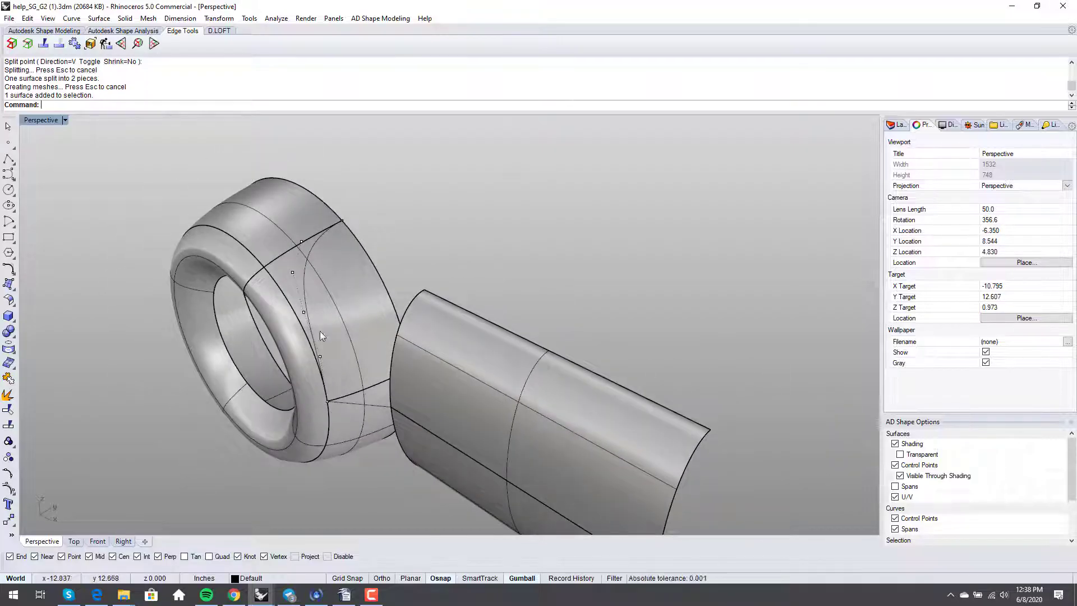
type("Pull")
key("Return")
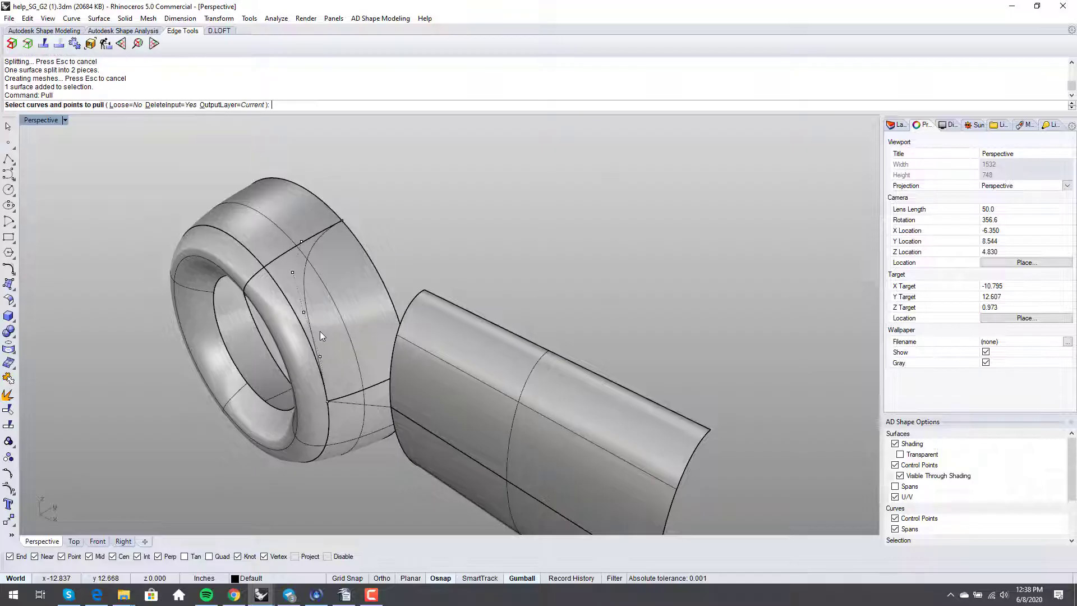
scroll(297, 314, "up", 1)
scroll(298, 314, "up", 2)
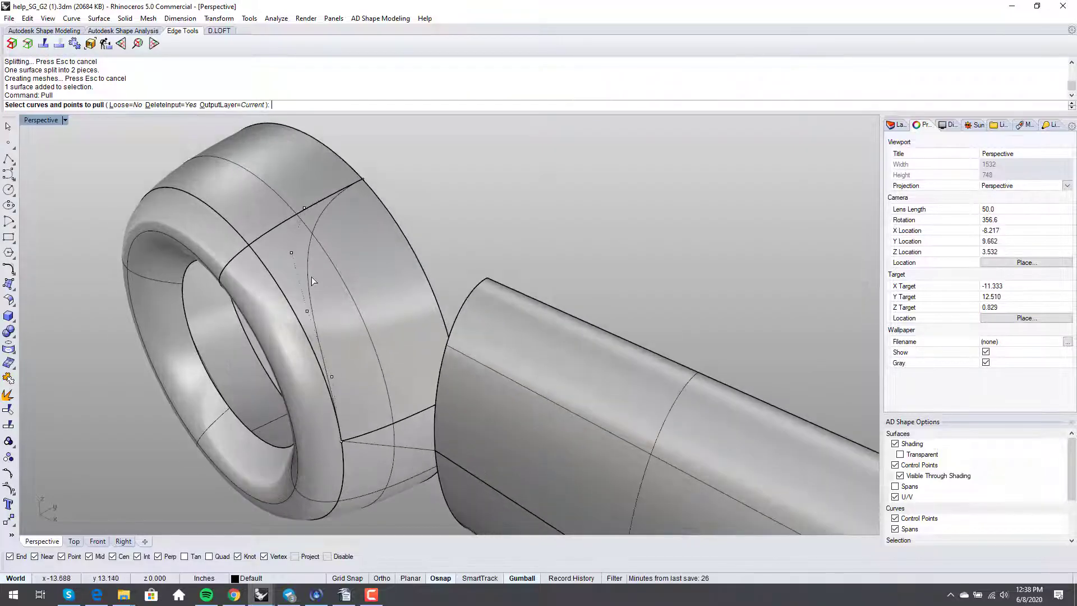
left_click(310, 276)
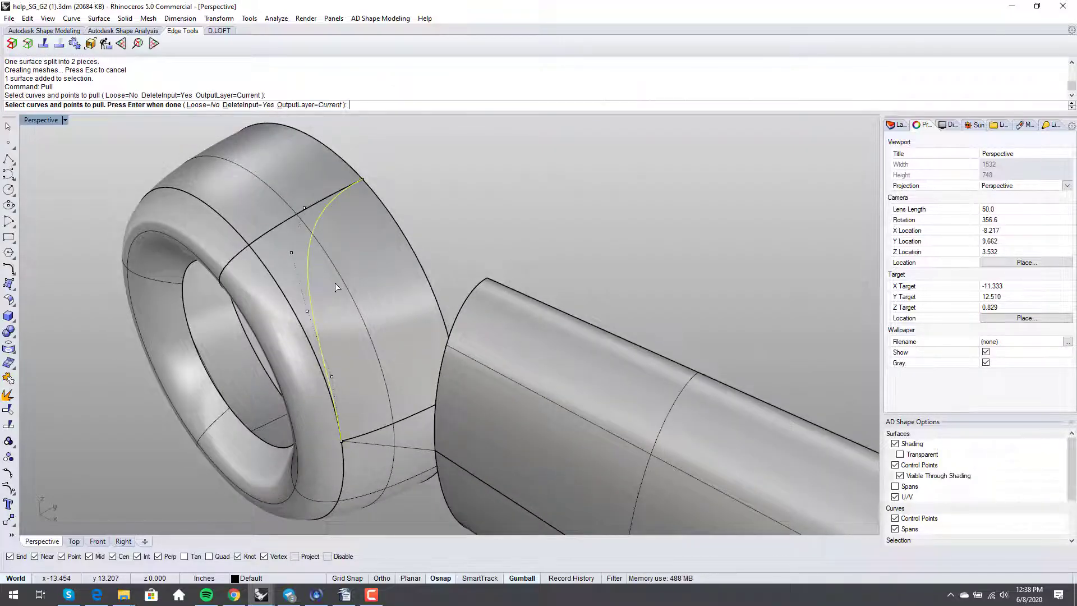
key("Return")
left_click(352, 292)
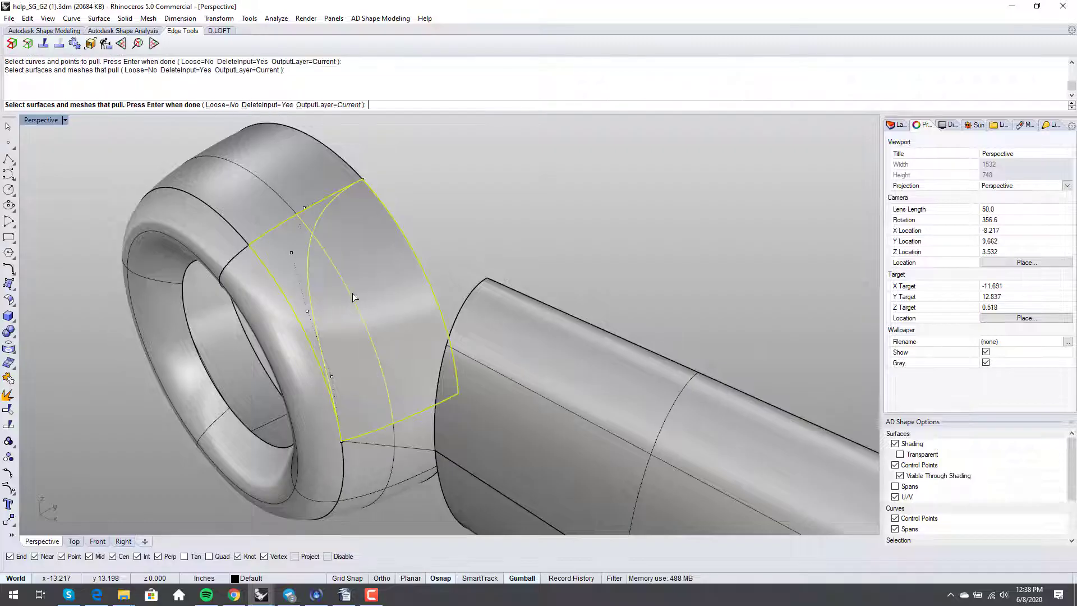
left_click(216, 106)
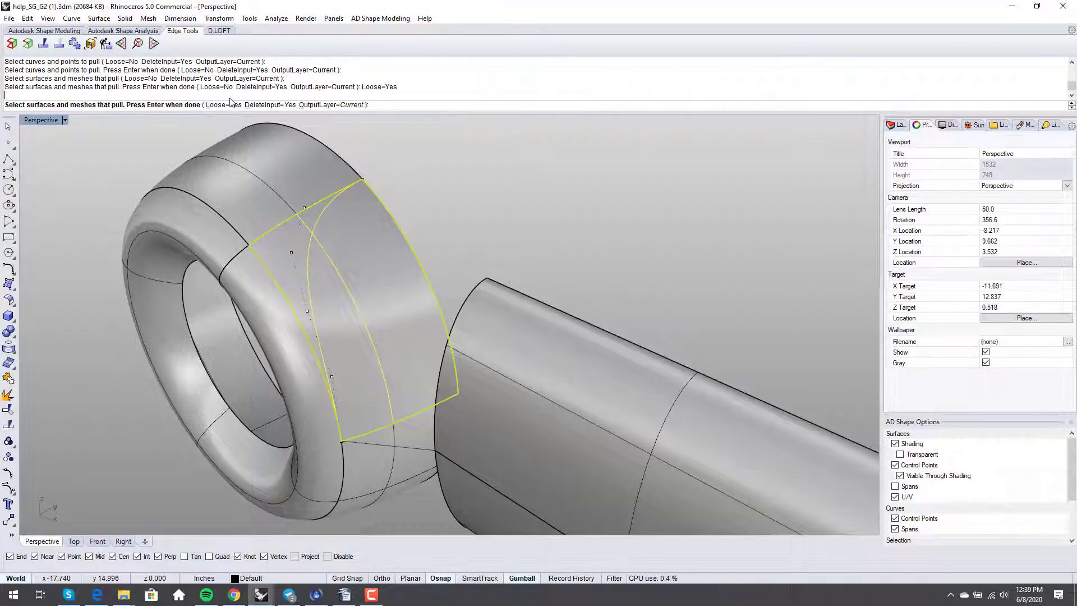
left_click(223, 104)
right_click(479, 193)
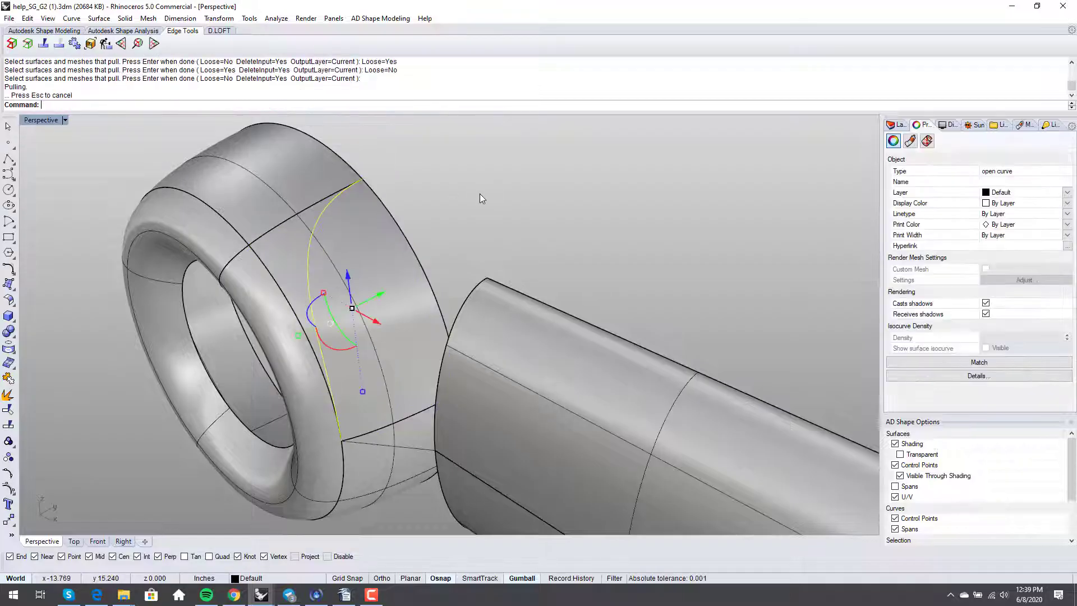
key("F10")
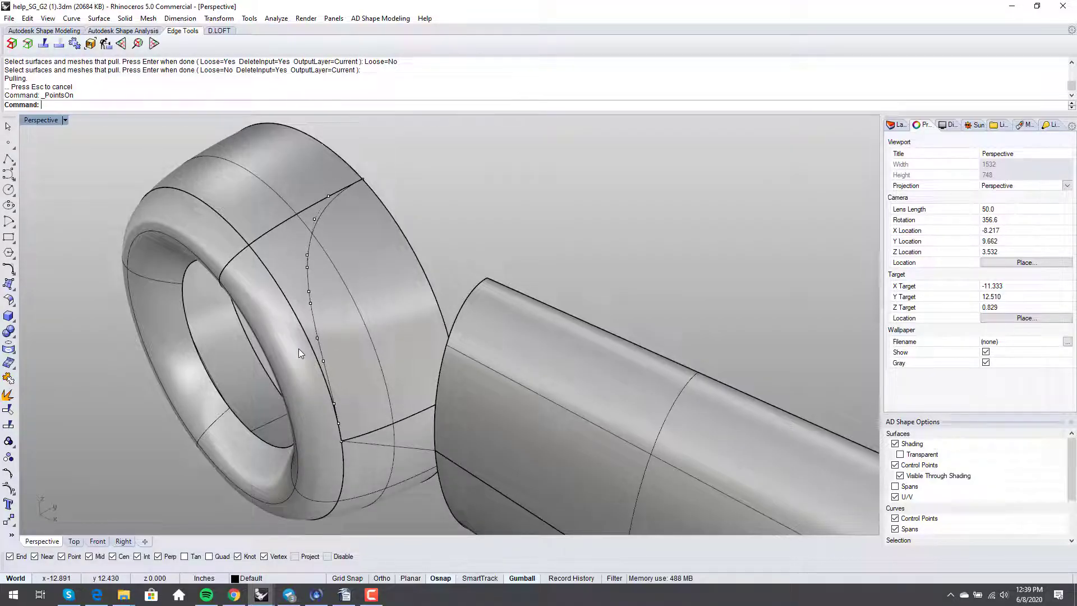
key("ctrl+z")
Pull the blend curve onto the split outer band surface with Loose=Yes, and turn on its control points
type("Pull")
key("Return")
left_click(318, 219)
left_click(203, 105)
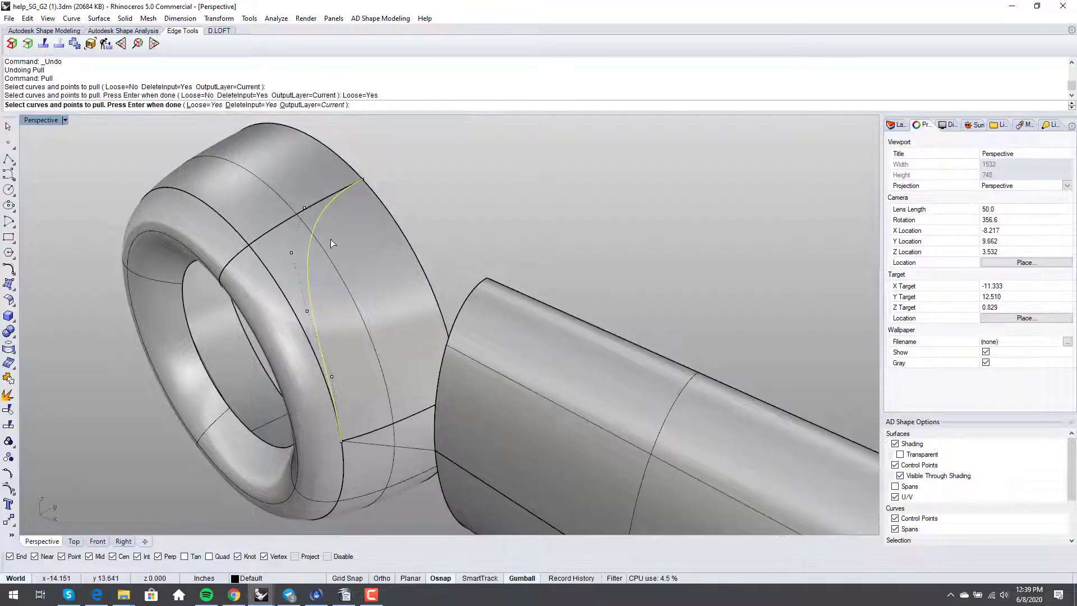
key("Return")
left_click(365, 288)
key("Return")
key("F10")
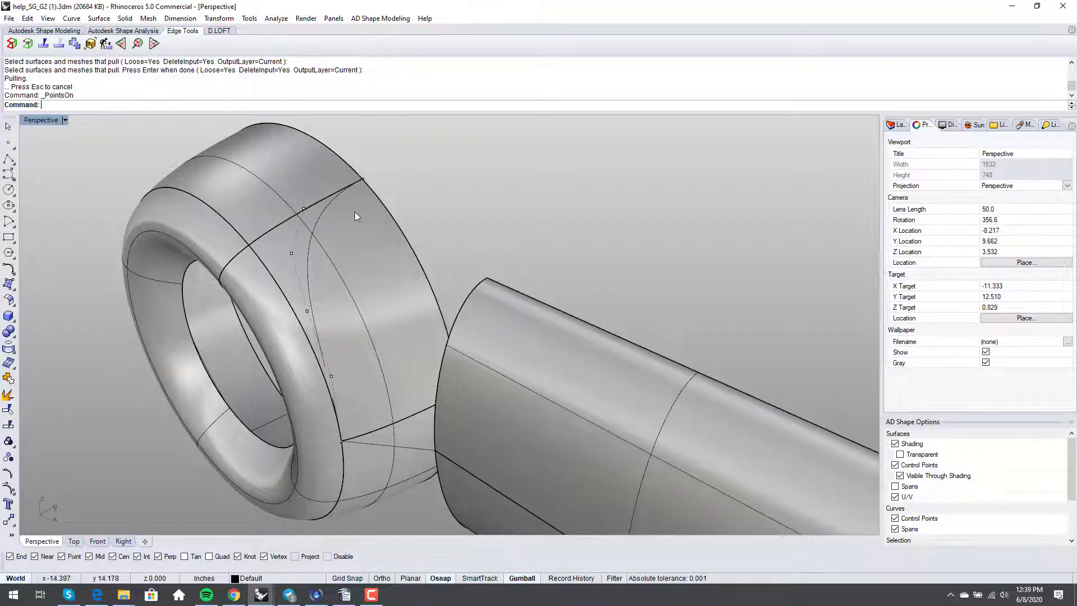
Draw a short extension line from the outer band's seam edge, continuing past the band's back edge
type("l")
key("Return")
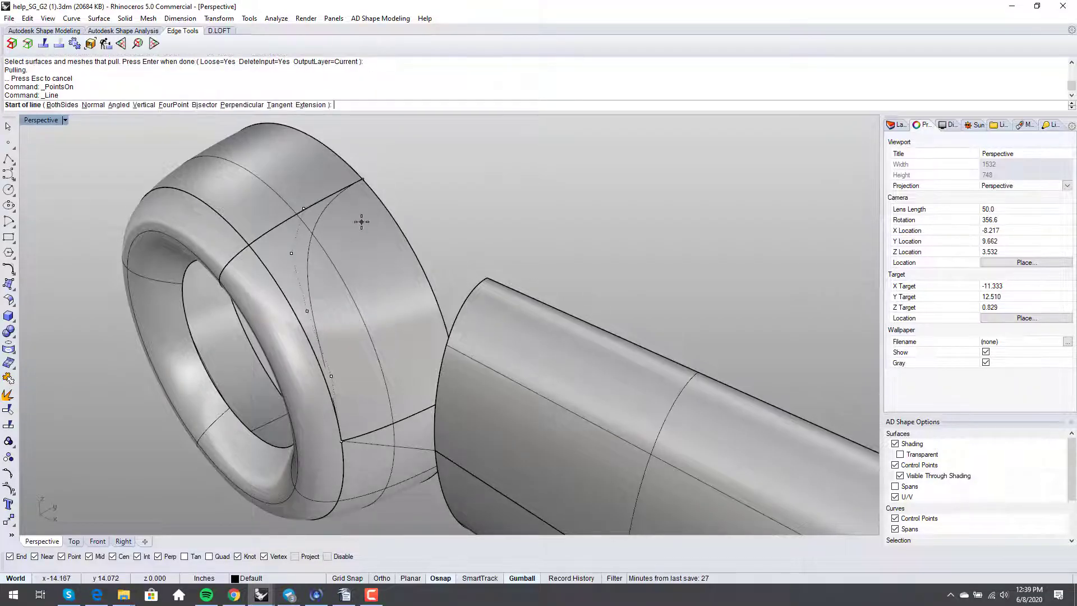
left_click(310, 105)
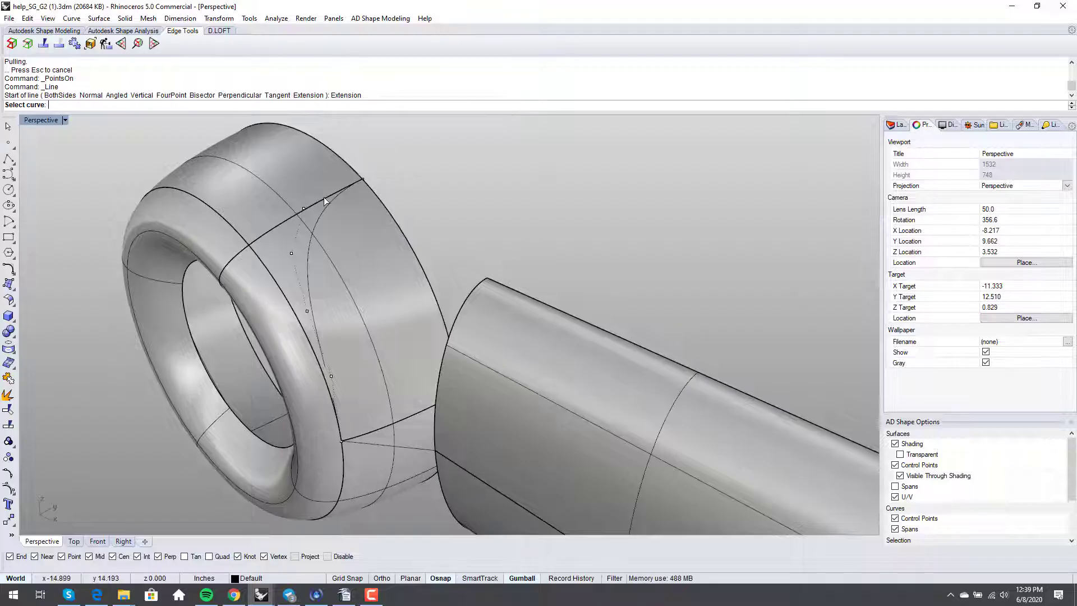
left_click(324, 197)
left_click(364, 238)
left_click(379, 165)
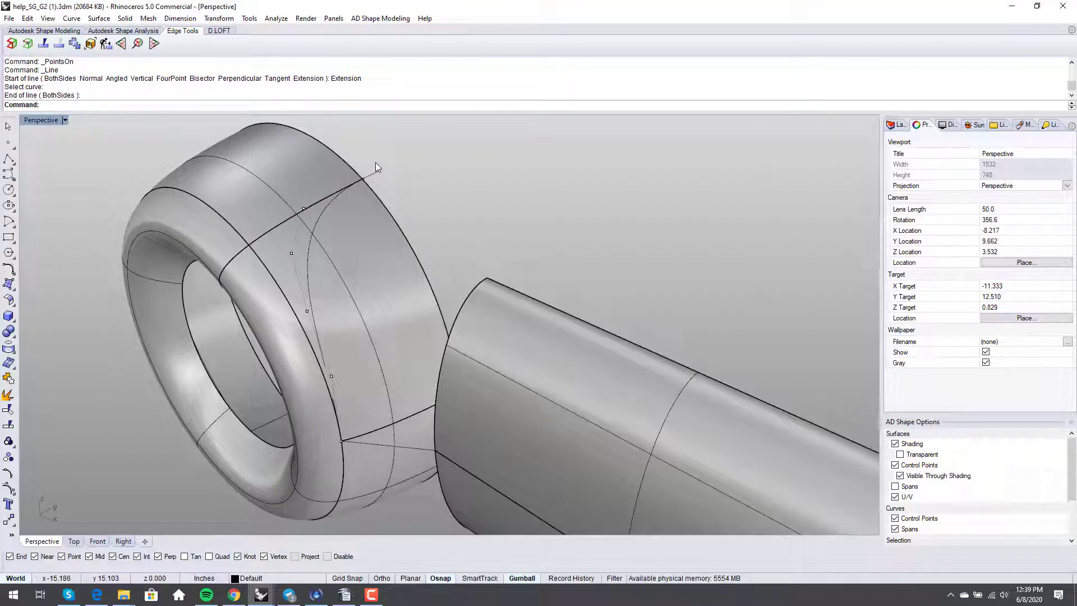
Match the blend curve's upper end to the extension line with Tangency continuity, preserving Position at the other end
type("Match")
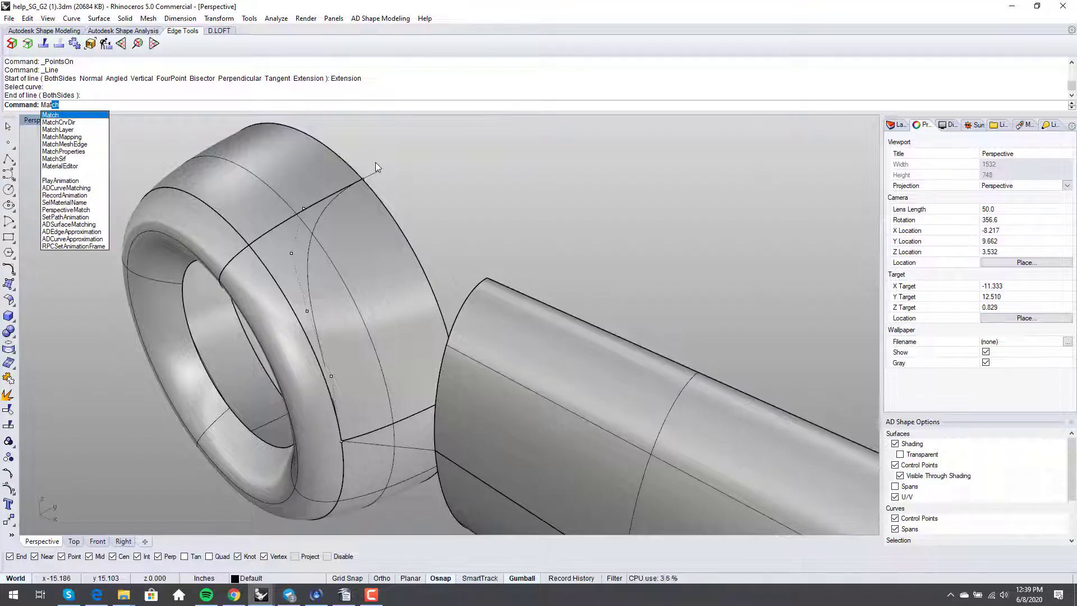
key("Return")
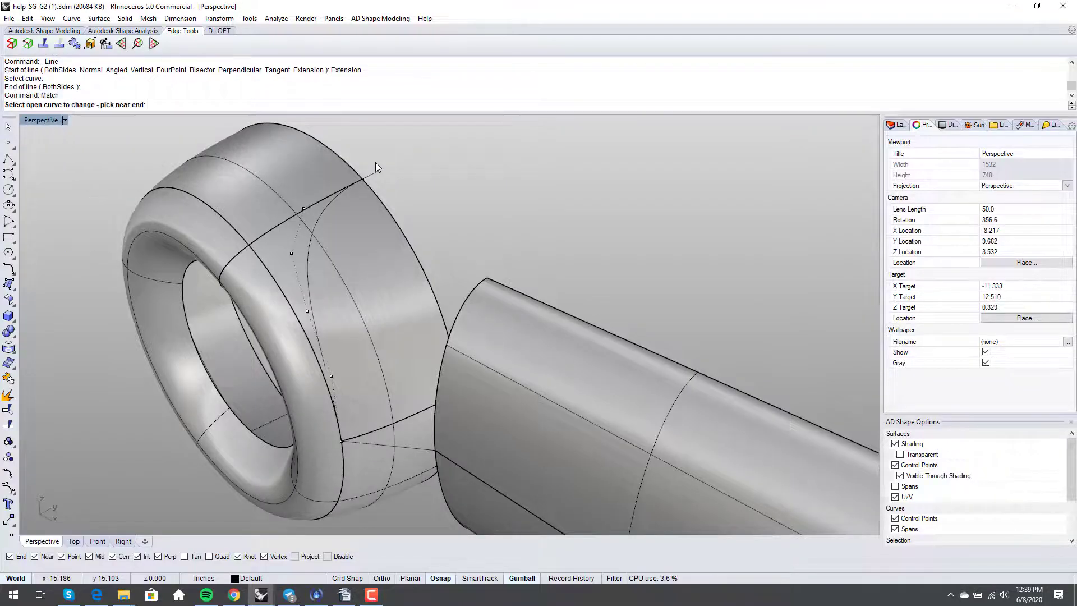
left_click(342, 194)
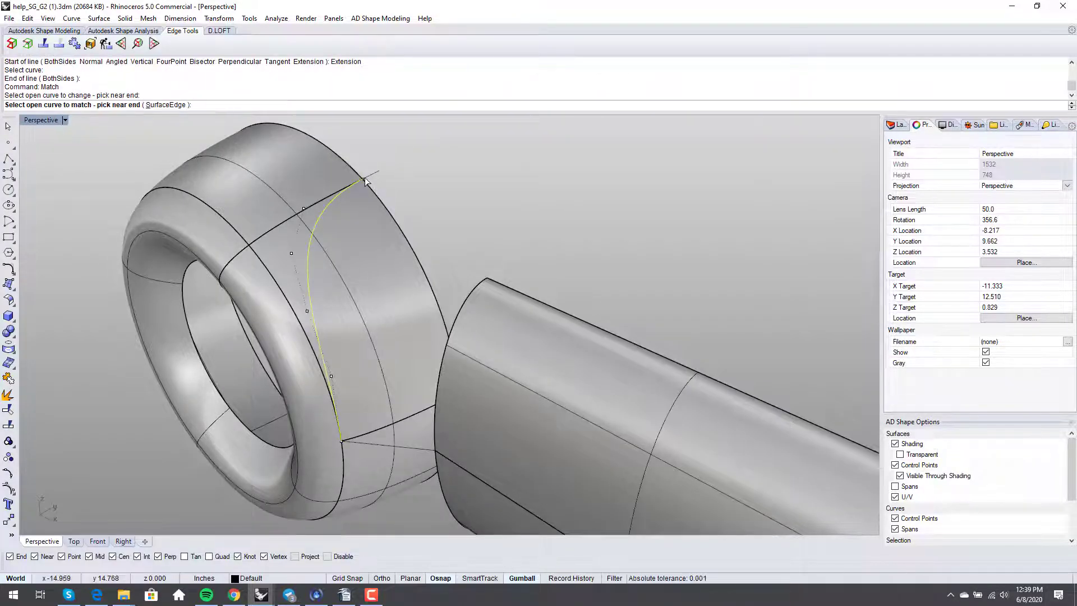
left_click(365, 180)
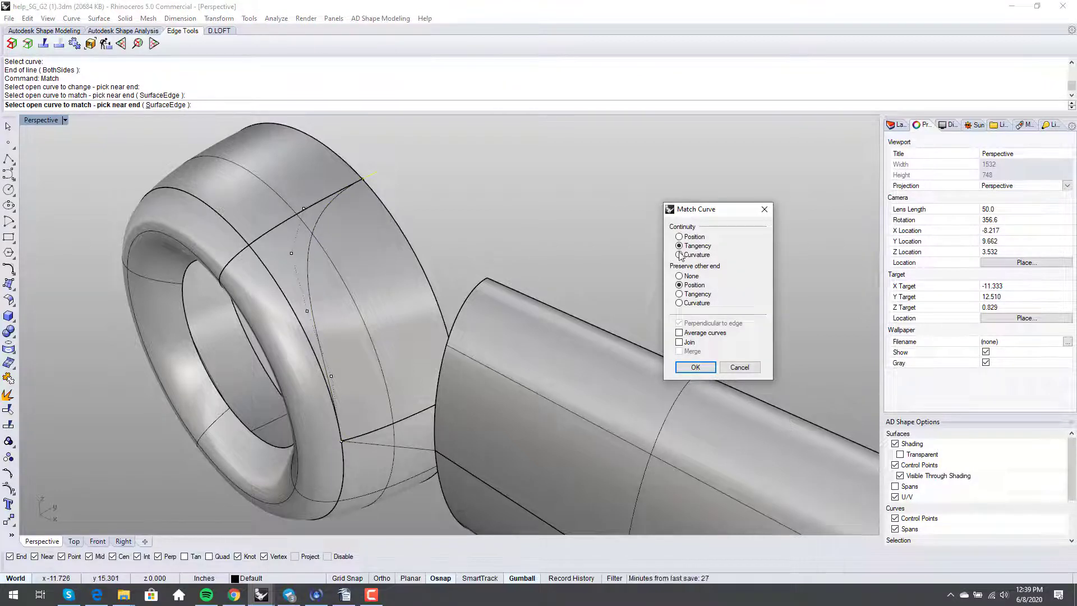
key("Return")
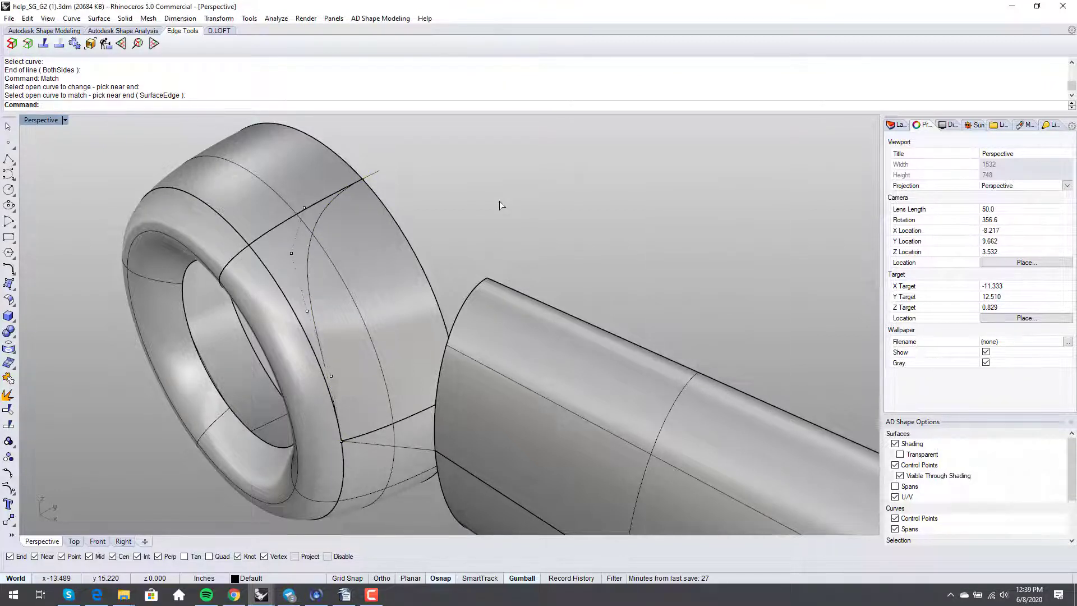
Match the blend curve's lower end to the ring's front surface edge with Tangency continuity, preserving Position at the other end
key("Return")
left_click(329, 380)
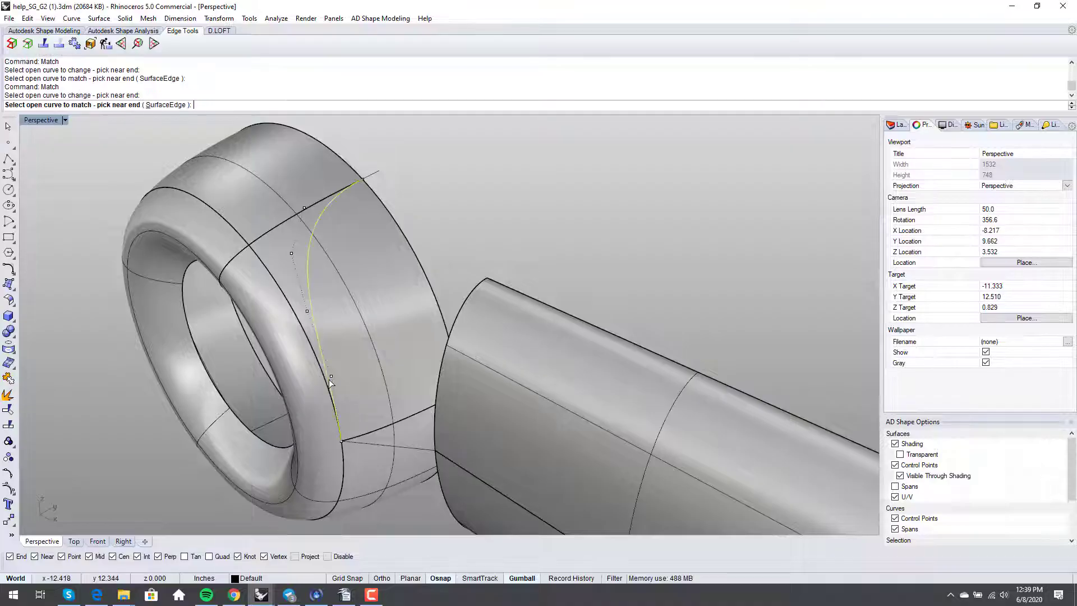
left_click(344, 457)
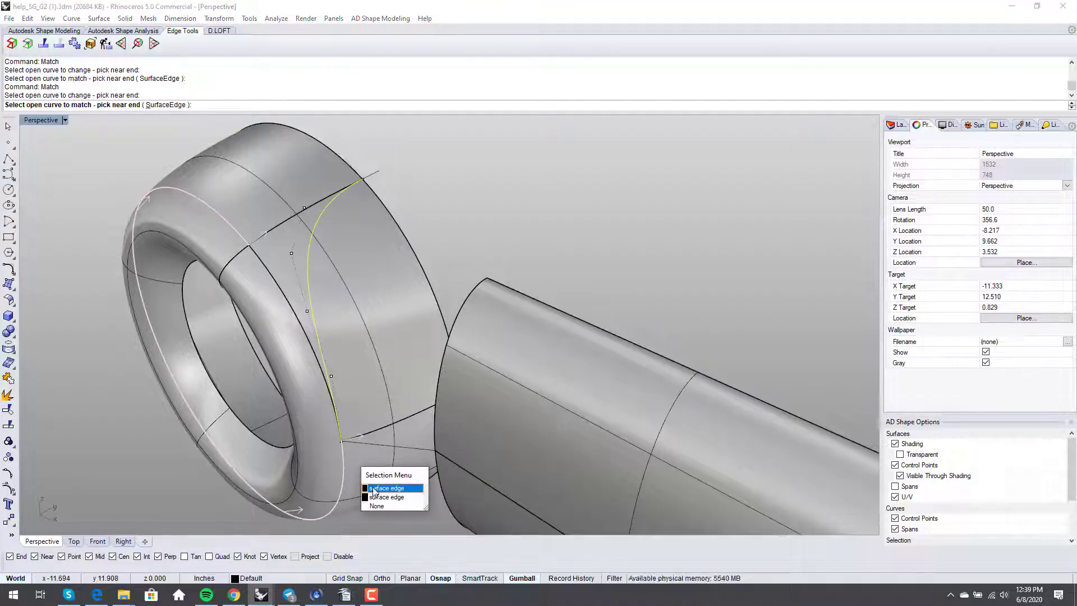
left_click(372, 487)
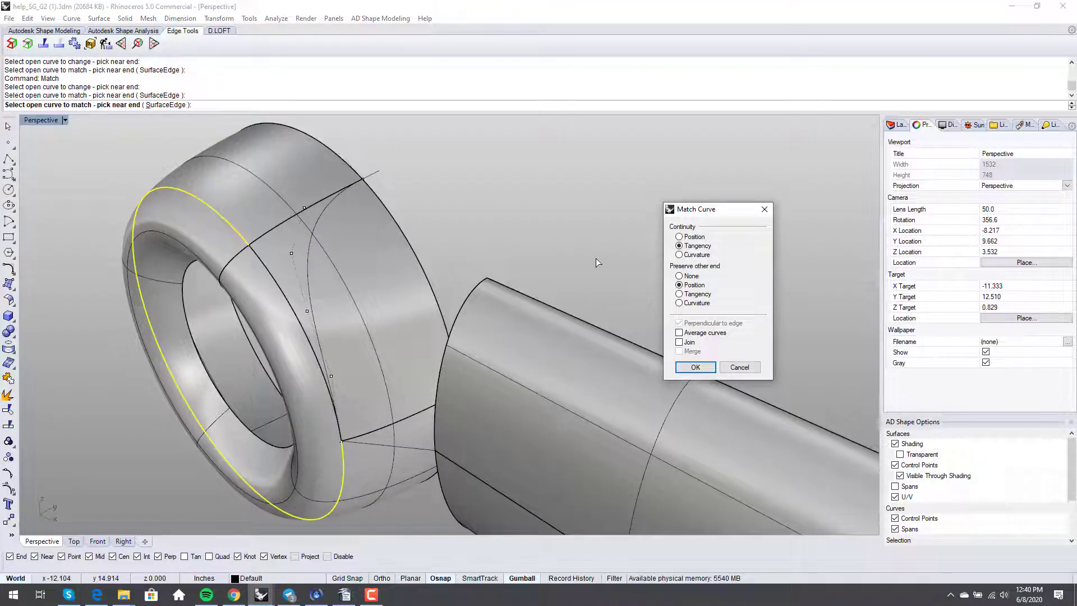
key("Return")
Split the ring's outer band piece with the blend curve as the cutting object, with Shrink=No
right_click_drag(584, 266, 569, 278)
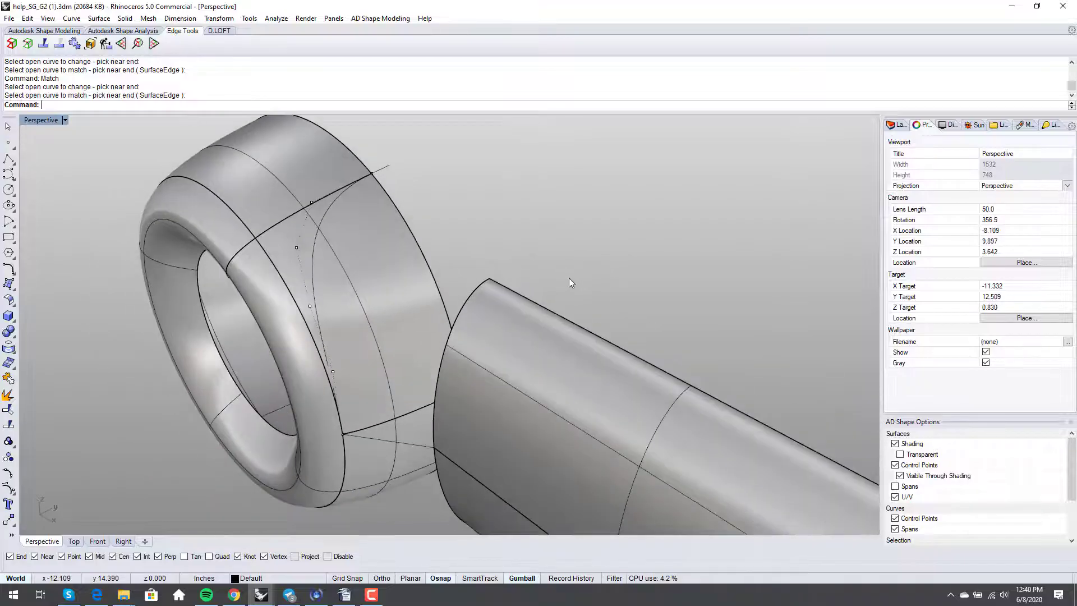
type("Sp")
key("Return")
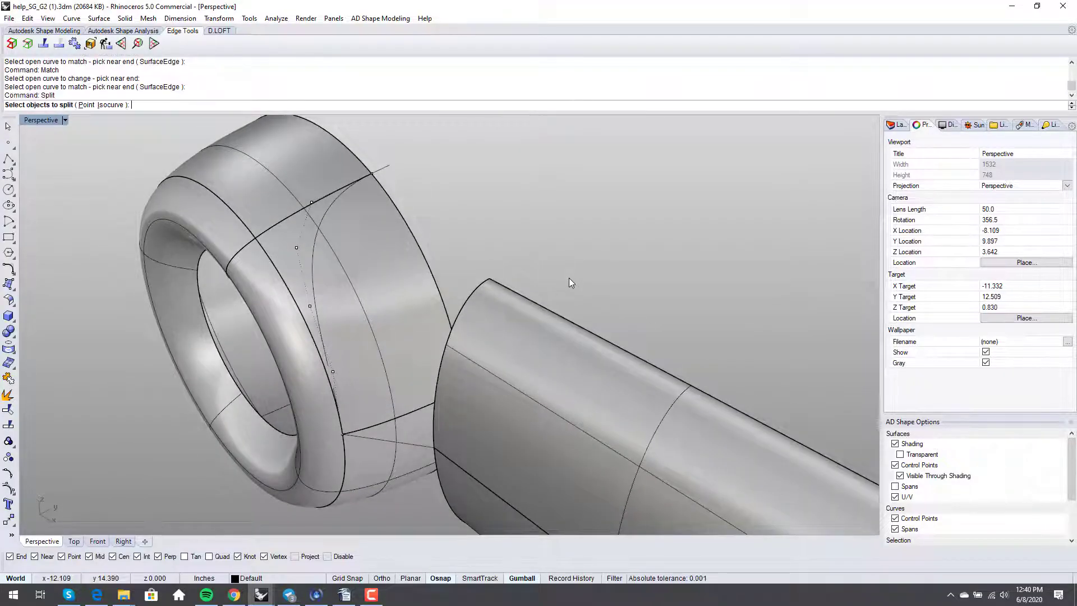
left_click(355, 305)
key("Return")
left_click(314, 300)
key("Return")
Delete the outer band piece between the blend curve and the half-cylinder
scroll(350, 308, "up", 2)
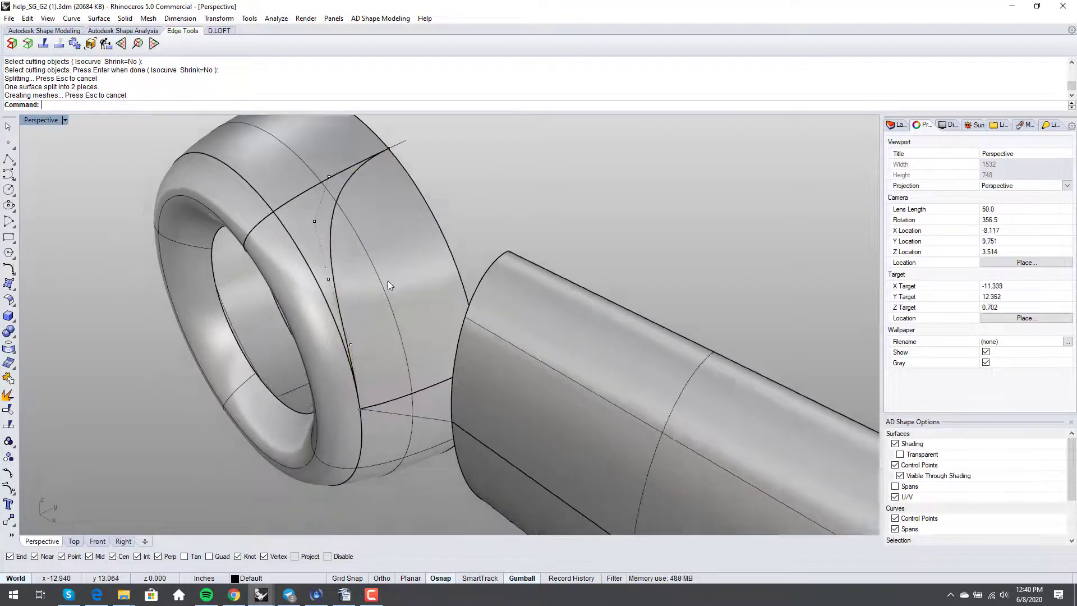
right_click_drag(387, 299, 405, 316)
left_click(405, 315)
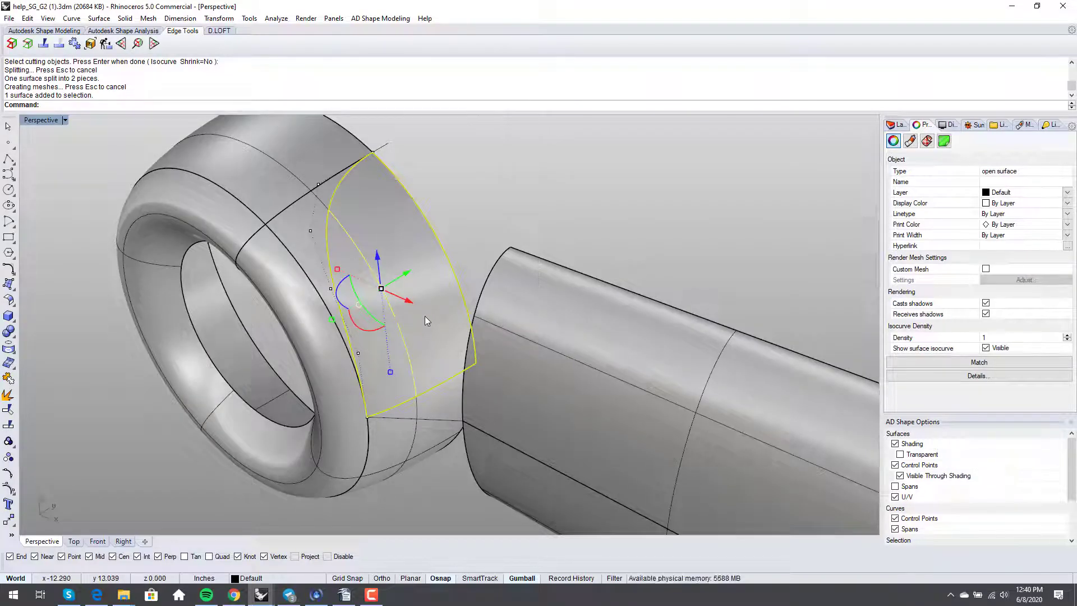
key("Escape")
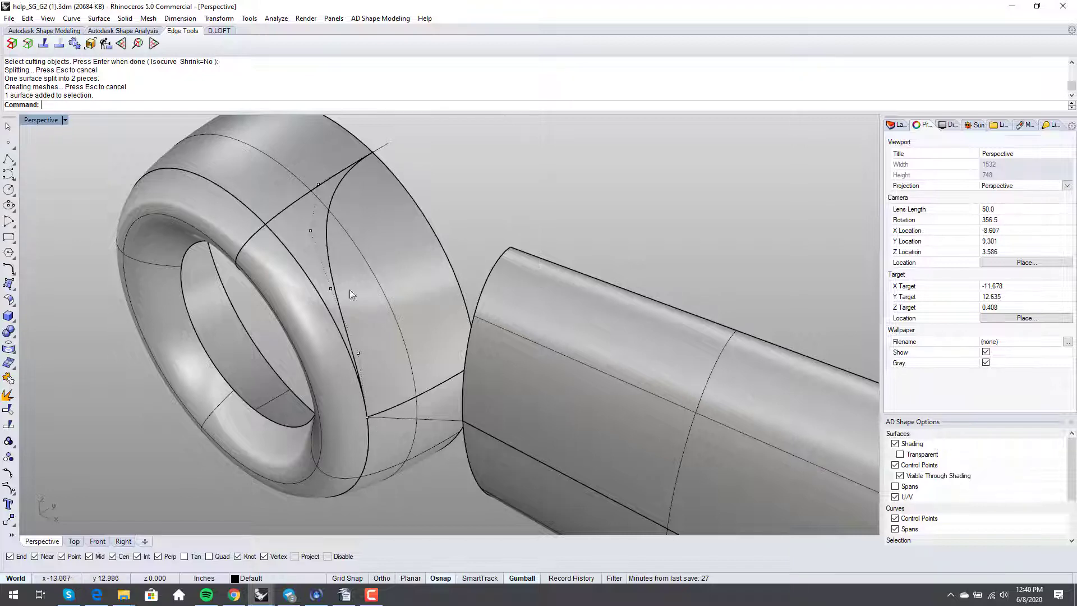
right_click_drag(386, 414, 382, 400)
left_click(383, 323)
key("Delete")
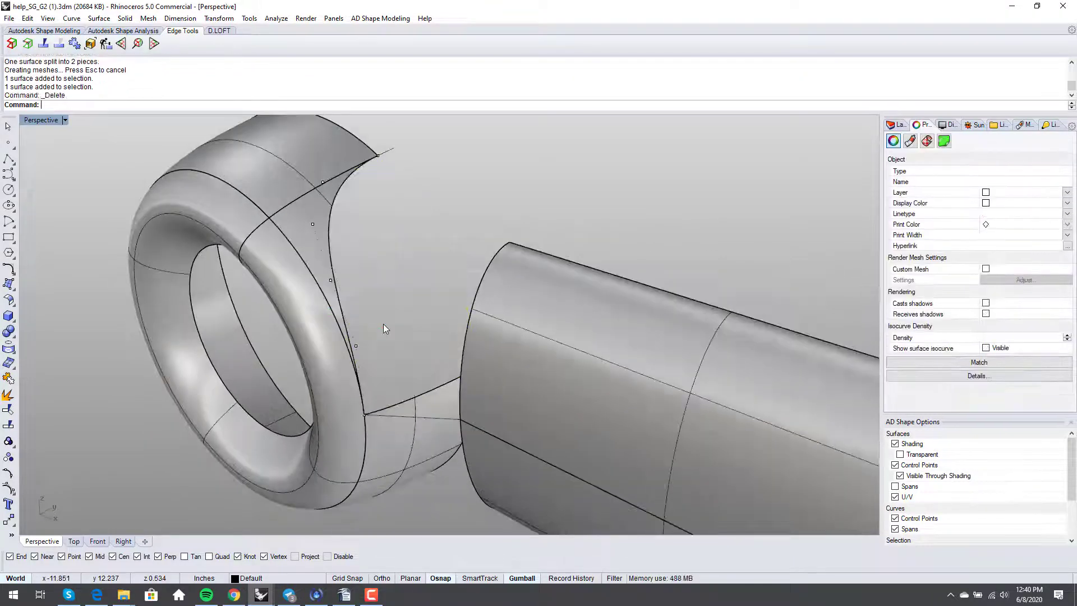
Loft from the half-cylinder's end edge to the blend curve, using Straight sections and Do not simplify
right_click_drag(383, 324, 409, 334)
type("loft")
key("Return")
left_click(493, 251)
left_click(315, 206)
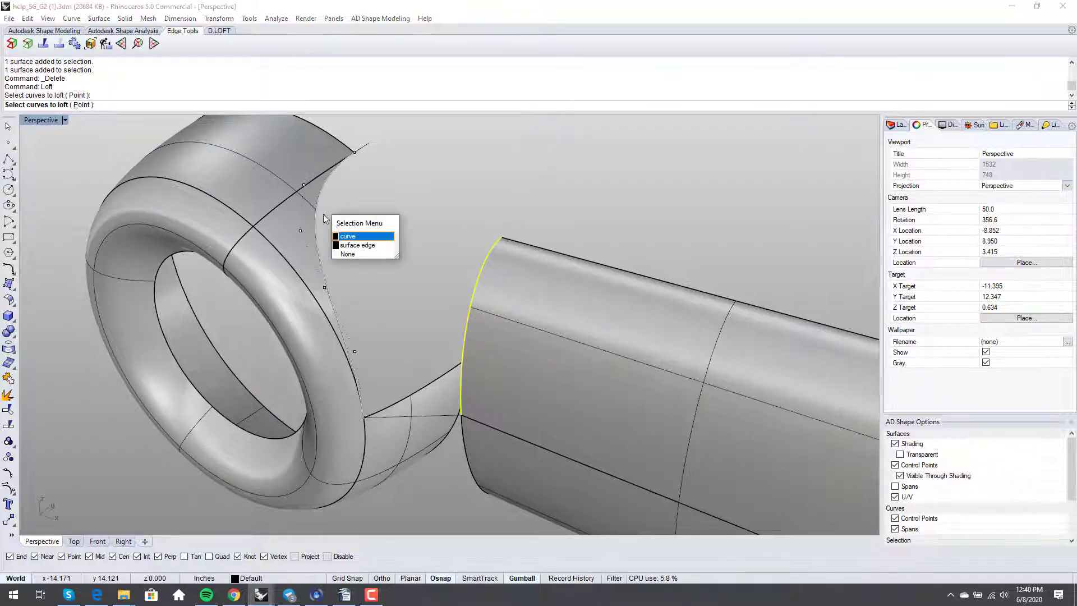
left_click(344, 236)
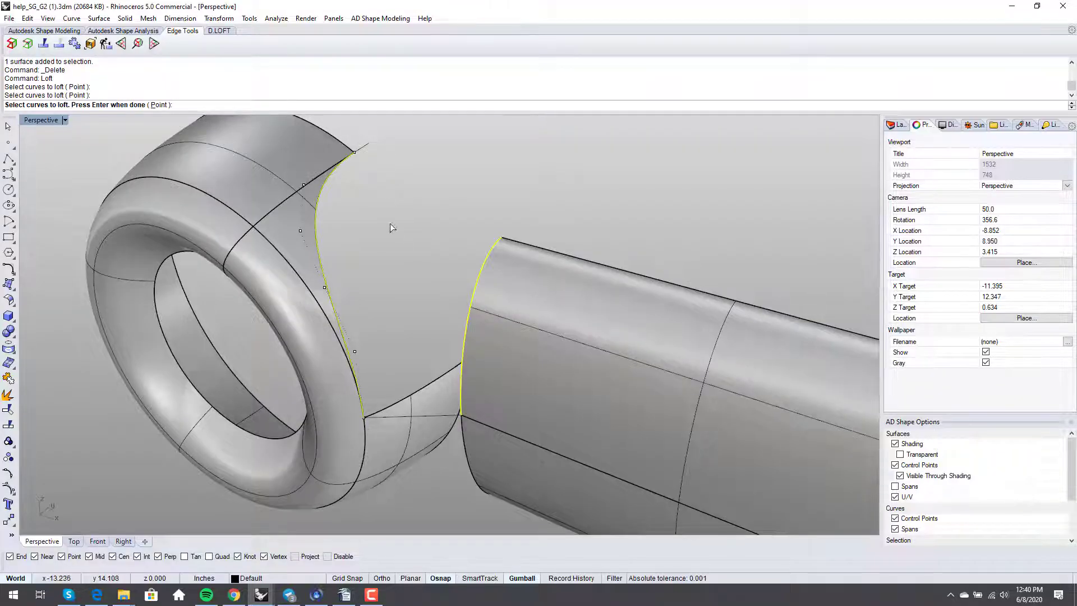
right_click(356, 190)
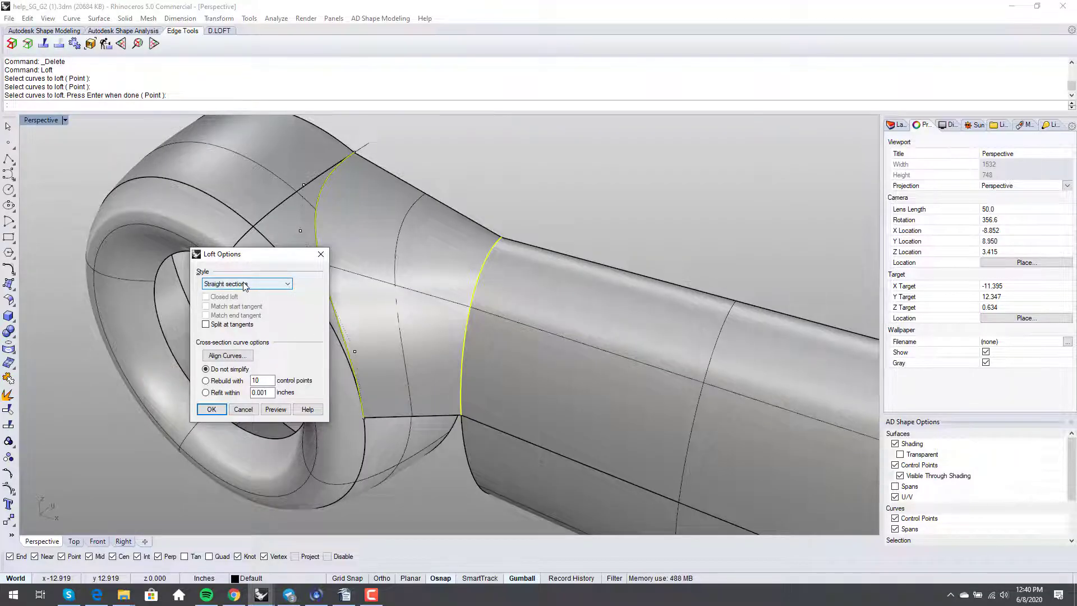
left_click(211, 409)
Turn on the control points of the loft surface between the ring and the half-cylinder
left_click(381, 323)
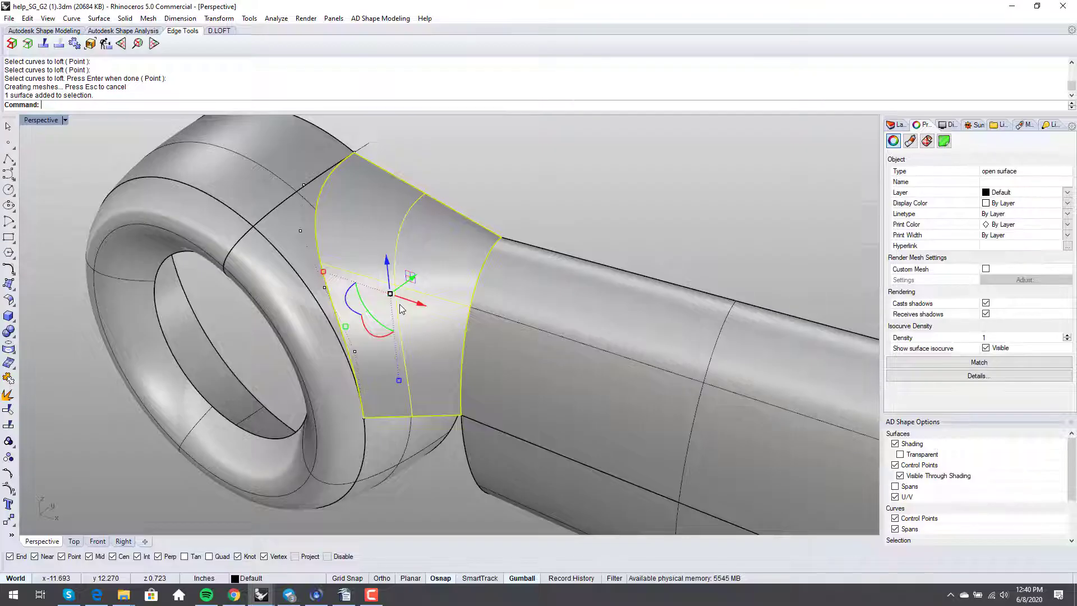
key("F10")
right_click_drag(402, 309, 466, 284)
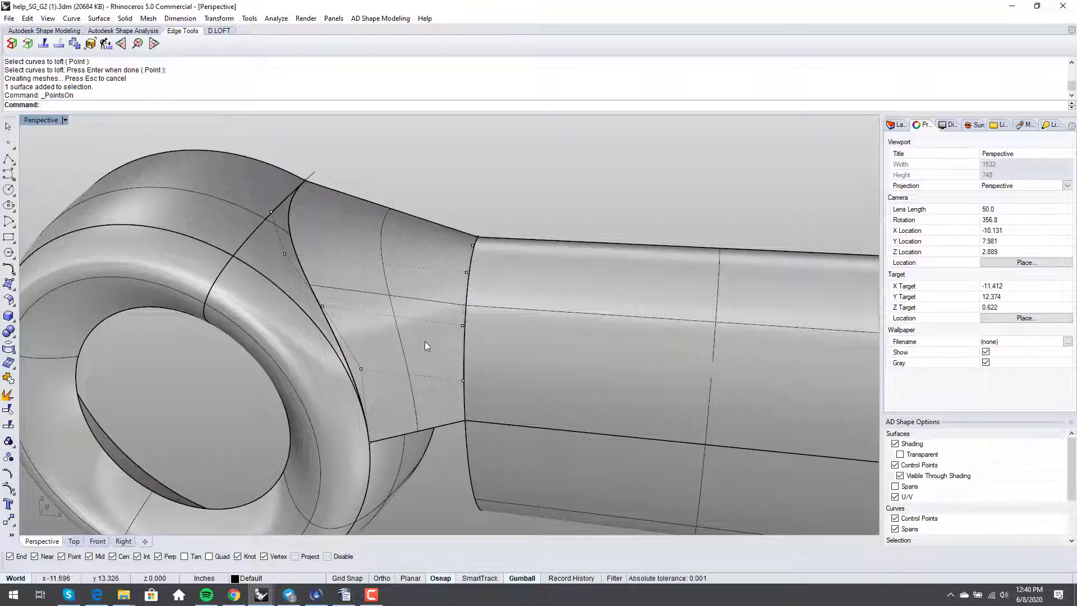
right_click_drag(450, 328, 435, 340)
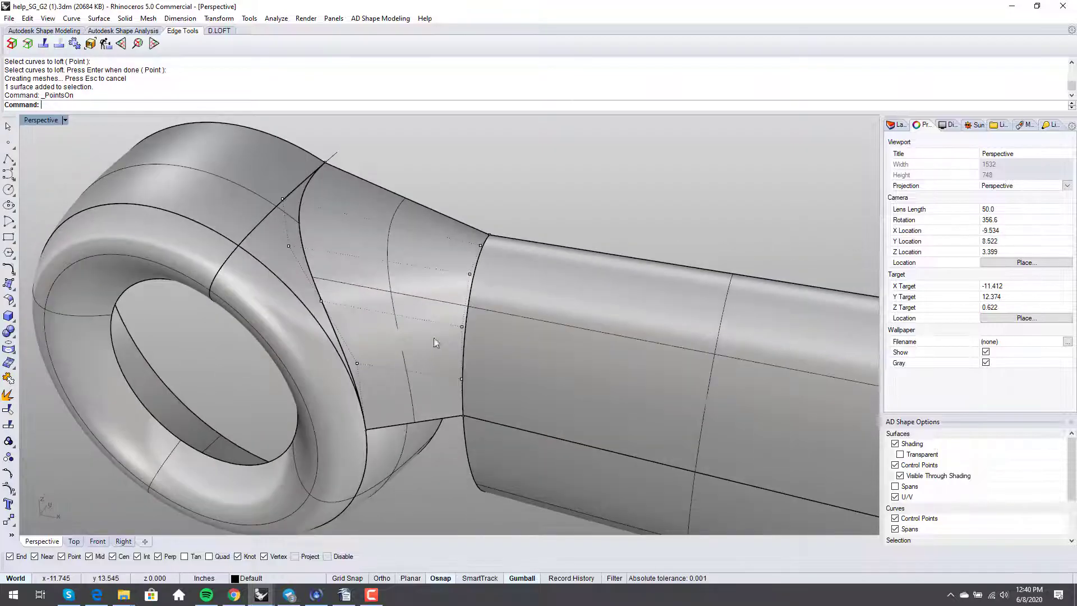
Change the loft surface's U degree to 5, with Deformable=No
type("ChangeDegree")
key("Return")
left_click(375, 330)
key("Return")
key("Return")
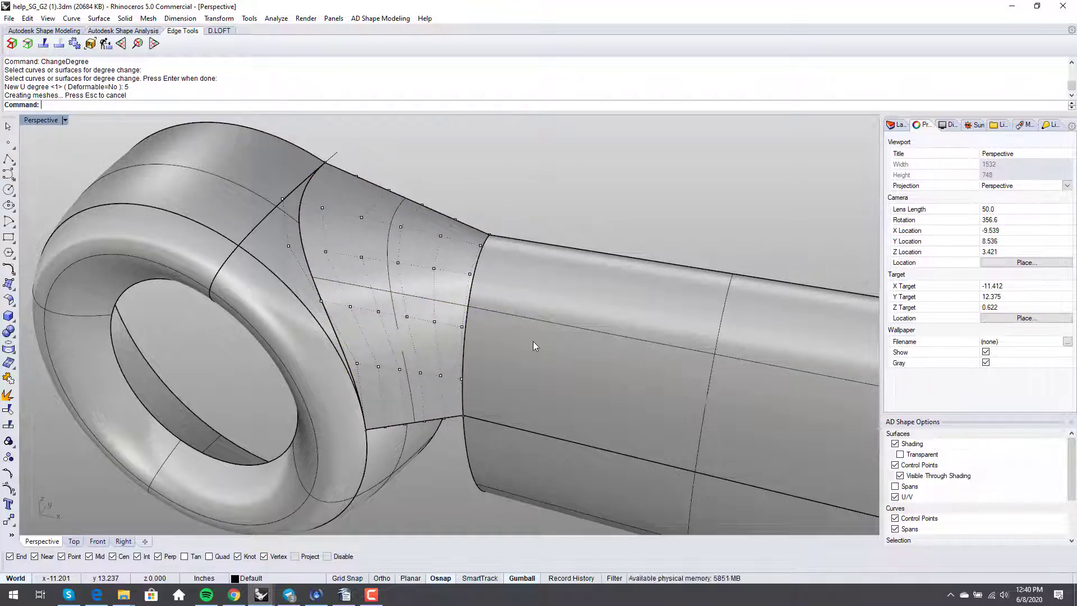
Match the loft's end edge to the half-cylinder with Curvature continuity, target isocurve direction, and closest-point edge matching off
type("MatchSrf")
key("Return")
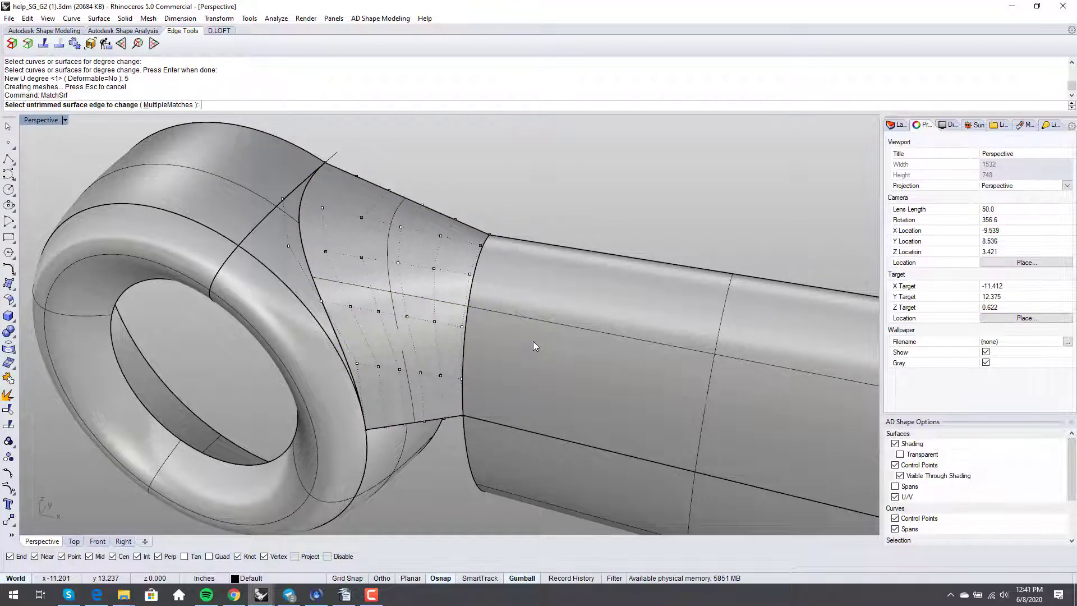
left_click(481, 258)
key("Return")
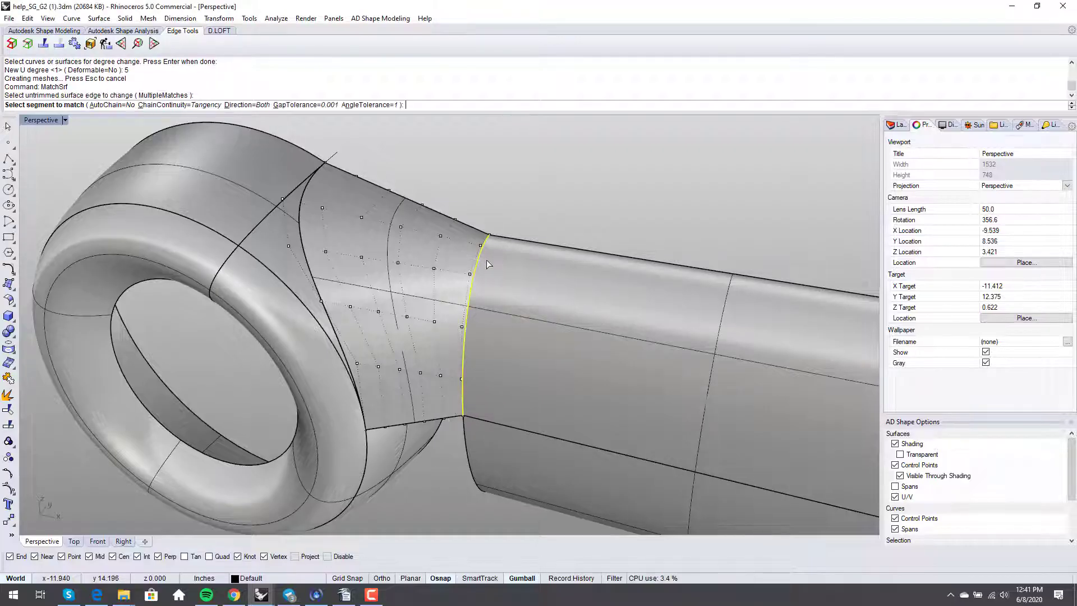
left_click(484, 259)
key("Return")
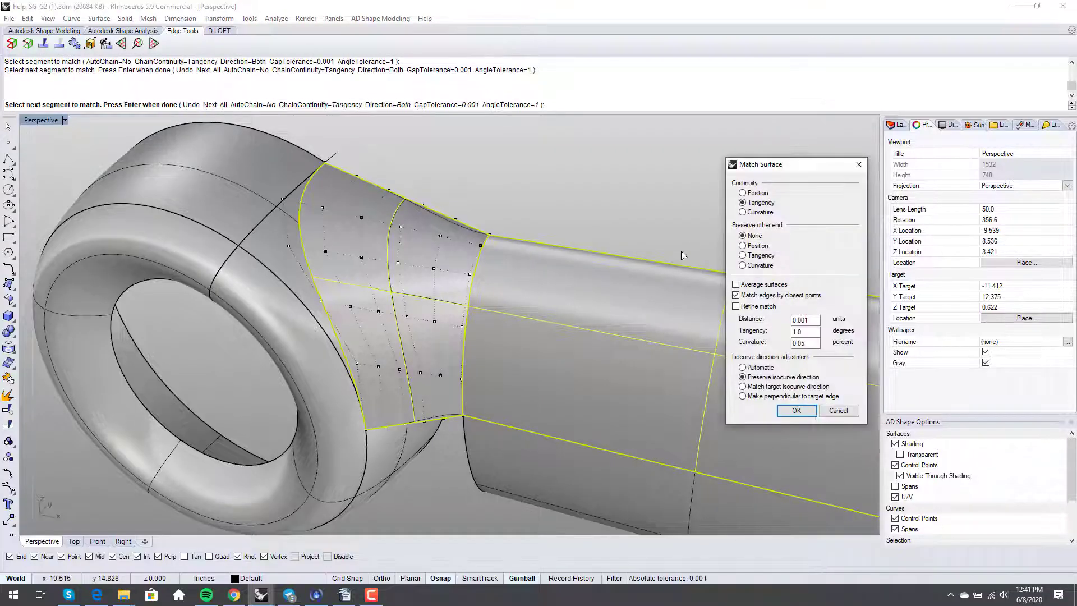
left_click(756, 214)
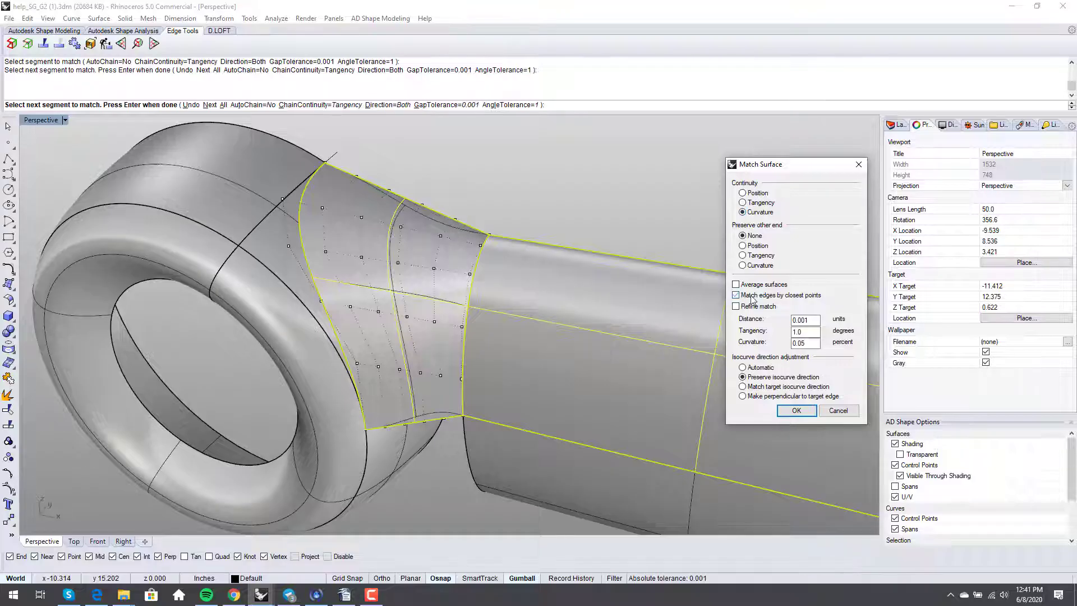
left_click(765, 387)
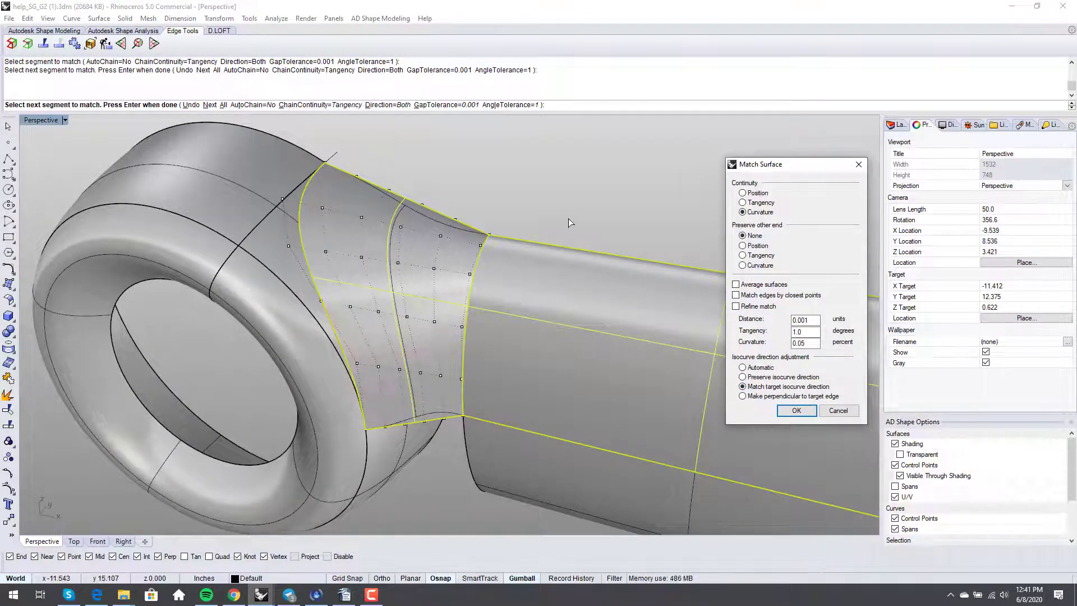
key("Return")
key("Return")
Match the loft's ring-side edge to the band's surface edge with Curvature continuity, closest-point edge matching and preserved isocurve direction
left_click(306, 224)
left_click(302, 226)
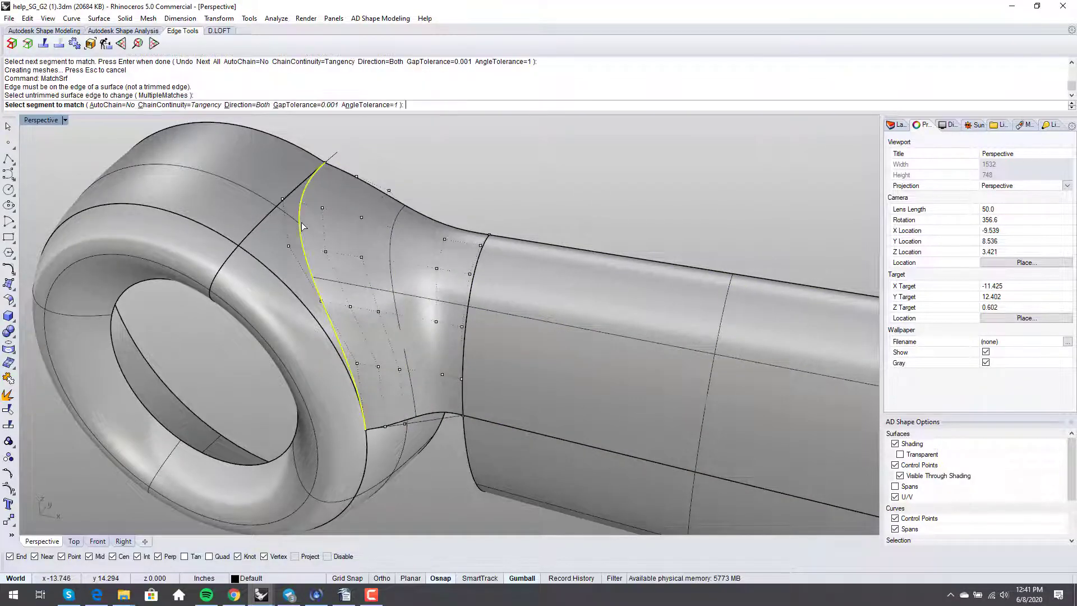
left_click(302, 223)
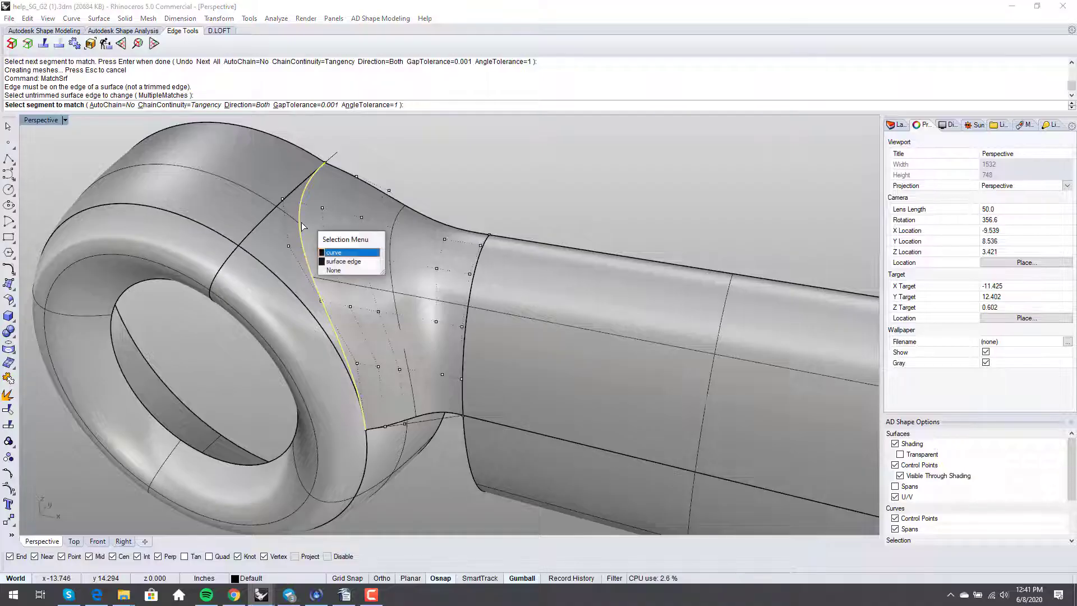
left_click(334, 261)
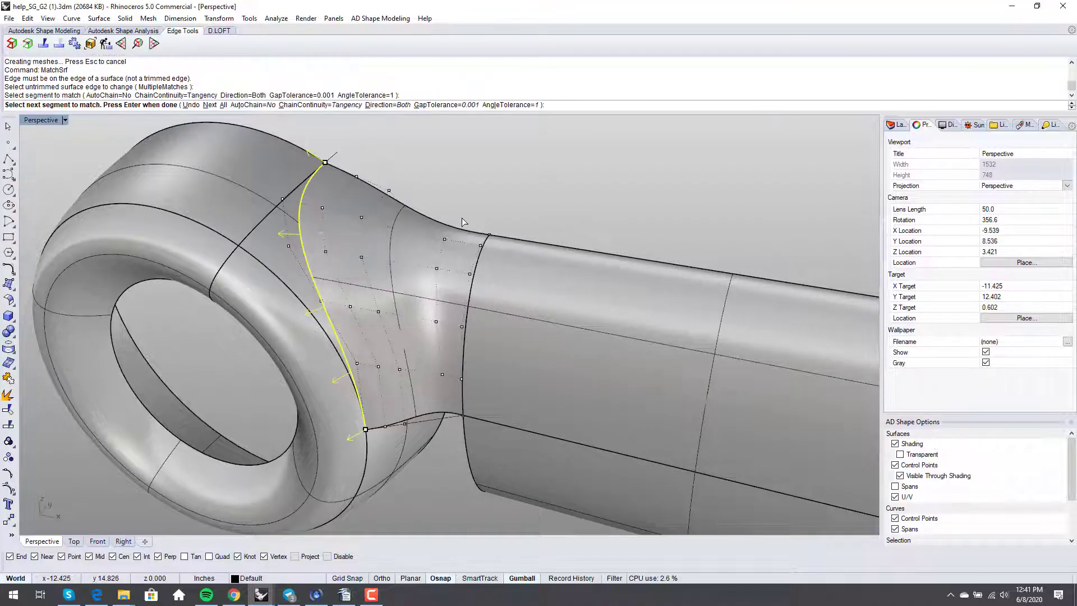
key("Return")
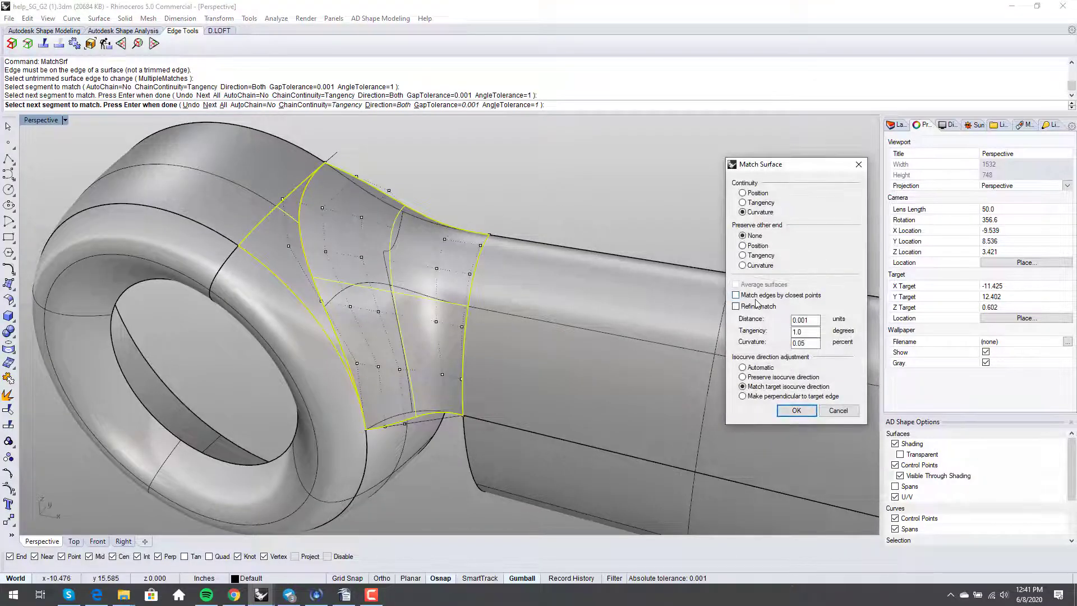
left_click(764, 296)
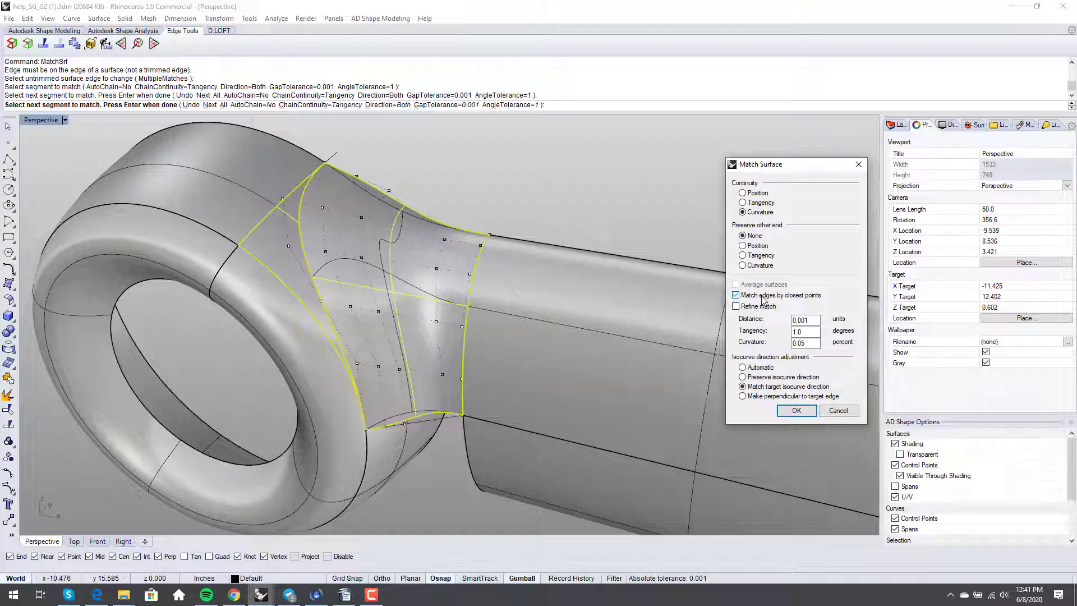
left_click(776, 378)
right_click_drag(597, 234, 604, 227)
key("Return")
Inspect the matched loft surface in rendered display
right_click_drag(563, 271, 429, 294)
middle_click(481, 264)
left_click(447, 276)
left_click(365, 209)
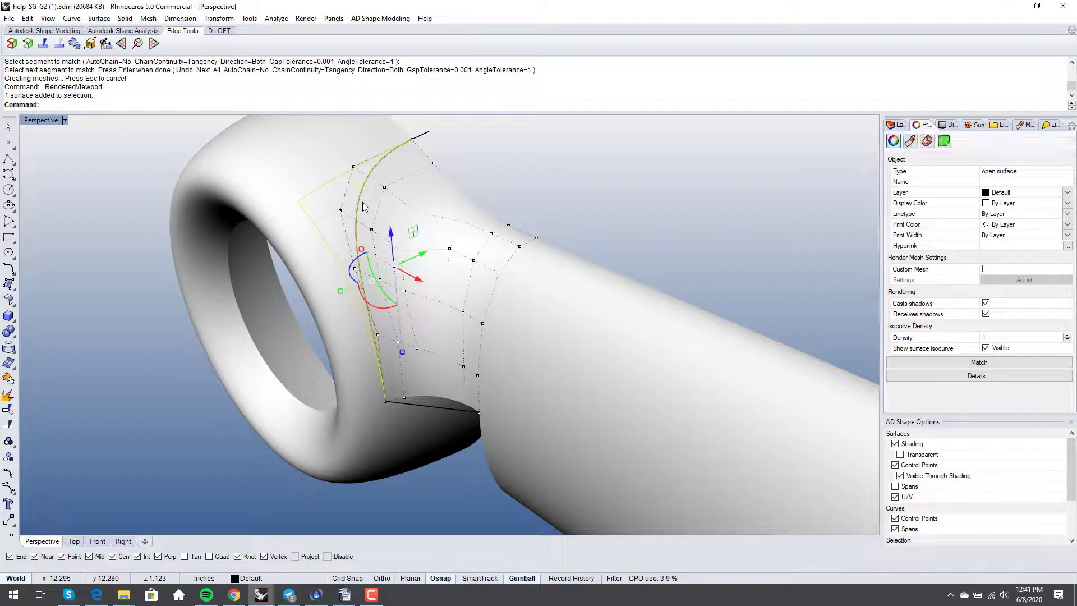
left_click(527, 158)
left_click(412, 162)
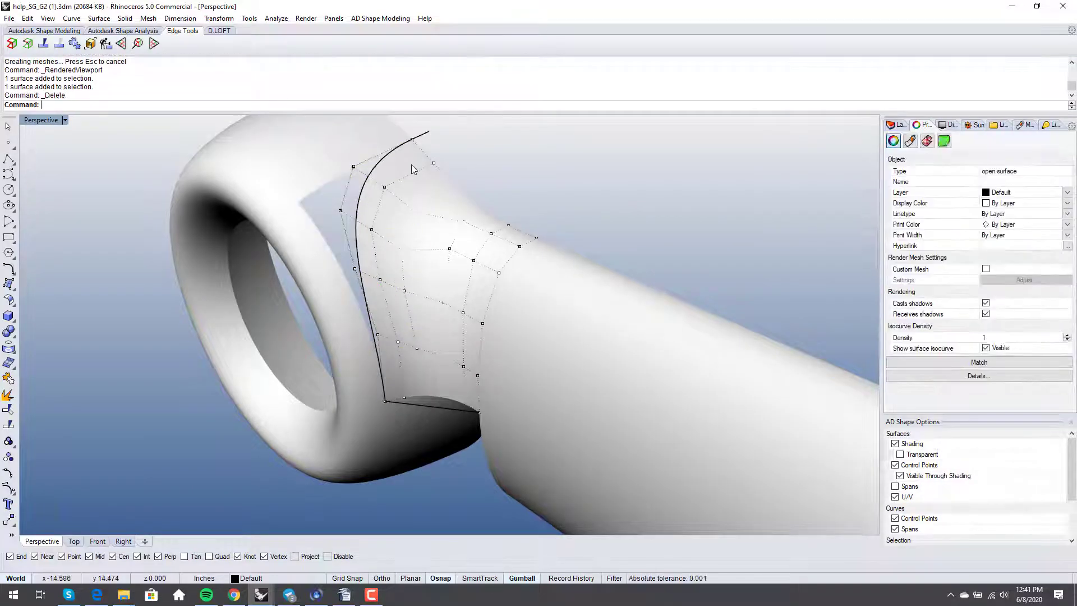
key("Delete")
key("ctrl+z")
key("Escape")
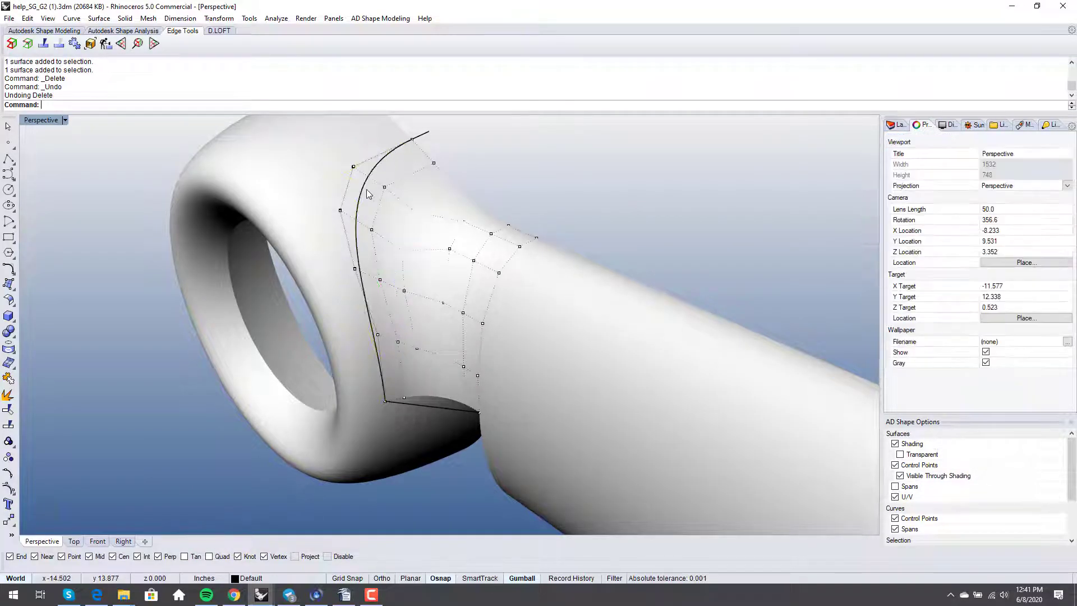
Turn off the control points and delete the blend curve along the loft's ring-side edge
key("F11")
key("Delete")
left_click(362, 190)
key("Delete")
Return the perspective view to shaded display and examine the transition between ring and half-cylinder
mouse_move(477, 316)
right_mouse_down()
mouse_move(494, 309)
mouse_move(499, 327)
mouse_move(524, 278)
mouse_move(435, 261)
mouse_move(481, 233)
mouse_move(467, 248)
mouse_move(490, 237)
mouse_move(492, 249)
right_mouse_up()
middle_click(525, 278)
left_click(554, 275)
scroll(436, 261, "up", 4)
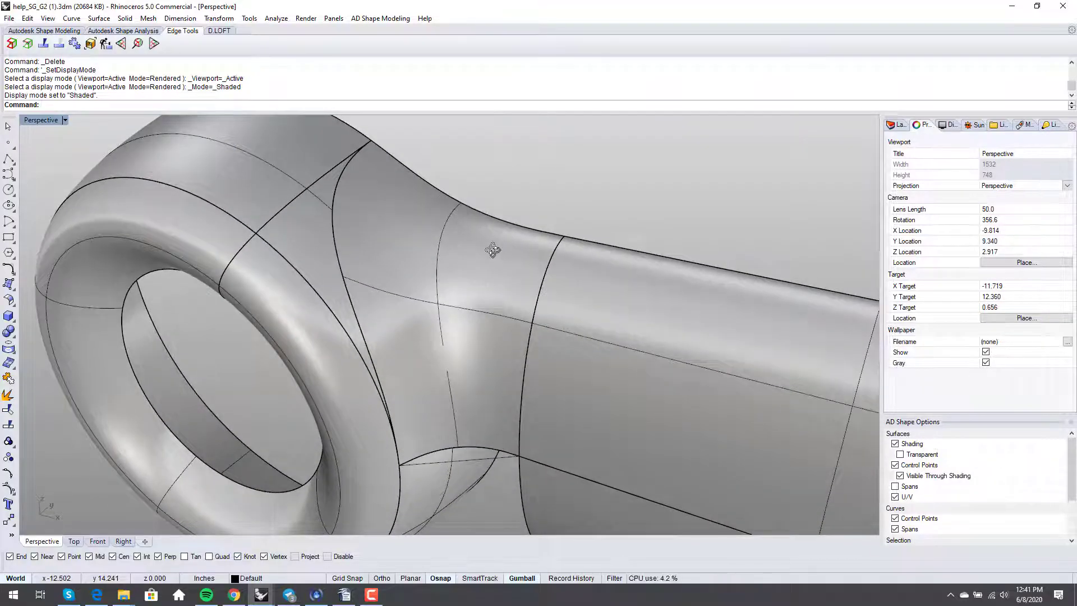
Check the flow between the trimmed band piece and the loft surface with Zebra analysis, and close the analysis
type("ZE")
key("Return")
scroll(448, 201, "up", 5)
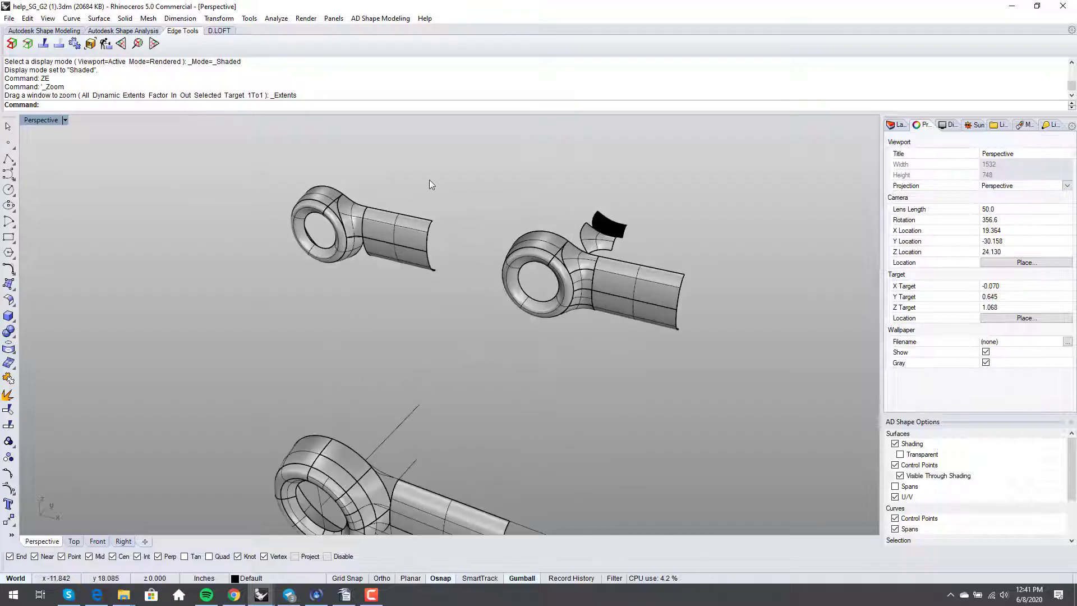
scroll(364, 261, "up", 6)
type("ZEbra")
key("Return")
left_click(291, 351)
key("Return")
scroll(301, 327, "up", 5)
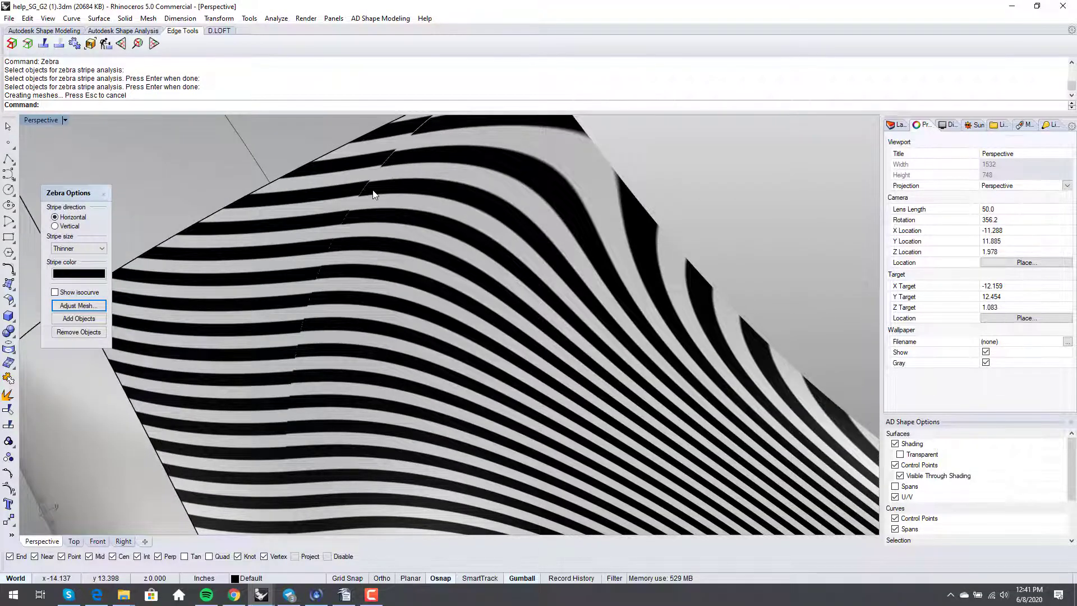
scroll(373, 188, "down", 5)
right_click_drag(337, 292, 361, 249)
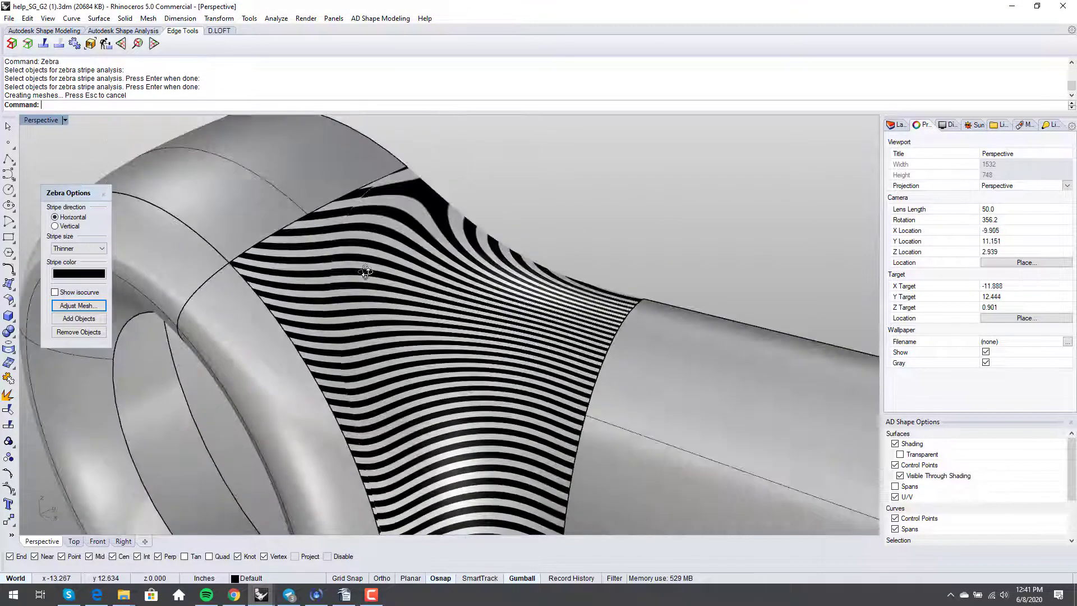
scroll(361, 248, "down", 4)
left_click(104, 194)
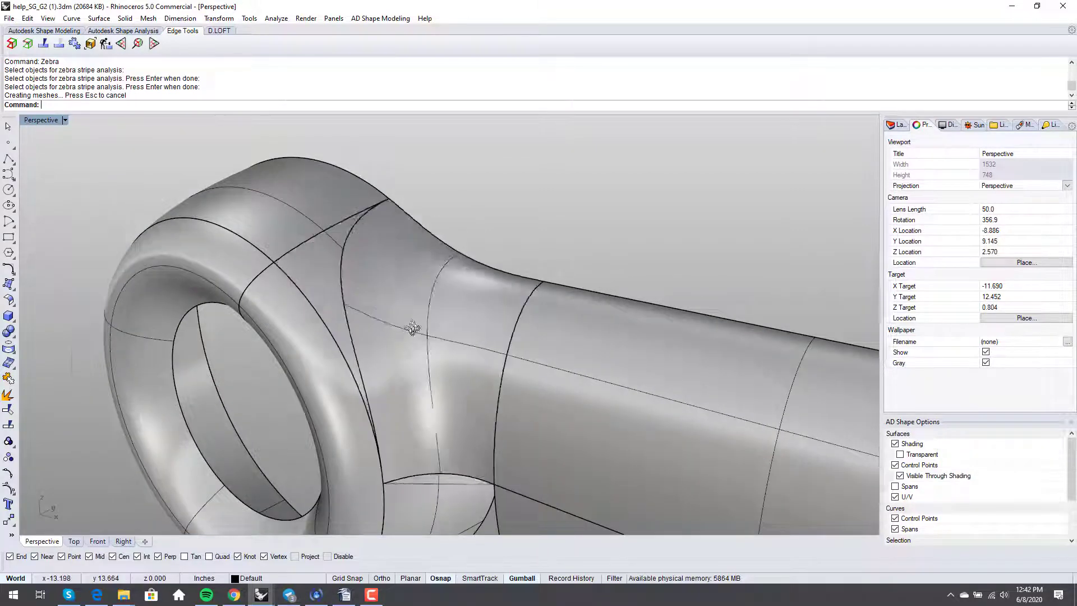
Turn on the control points of the loft surface between the ring and the half-cylinder
right_click_drag(413, 319, 473, 270)
left_click(429, 274)
key("F10")
key("Escape")
Change the loft surface's V degree to 6, keeping its U degree and Deformable=No
type("Ch")
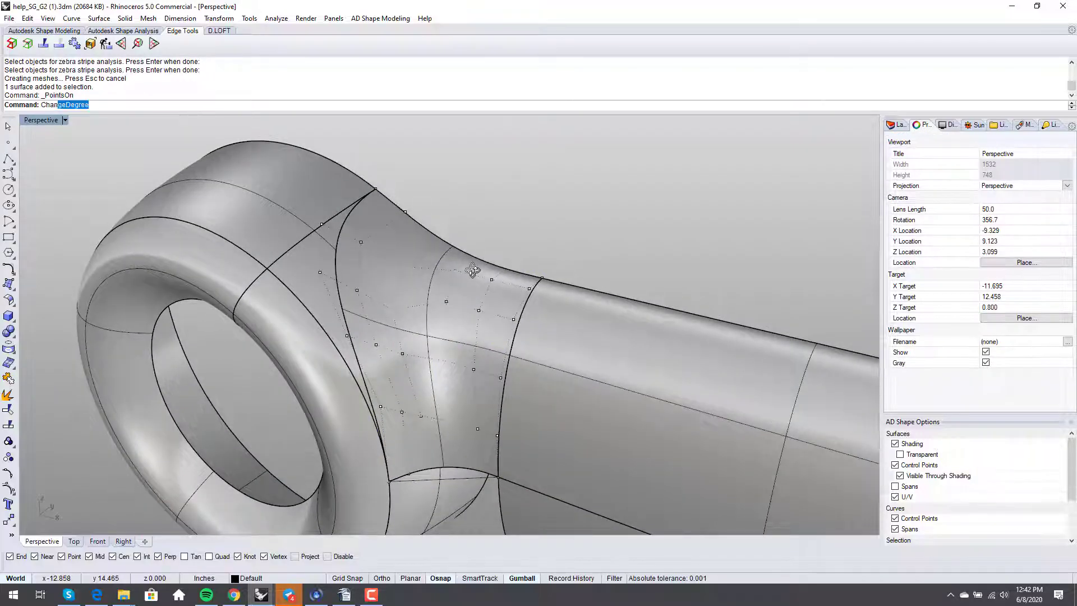
type("an")
key("Return")
left_click(458, 314)
key("Return")
key("Return")
type("6")
key("Return")
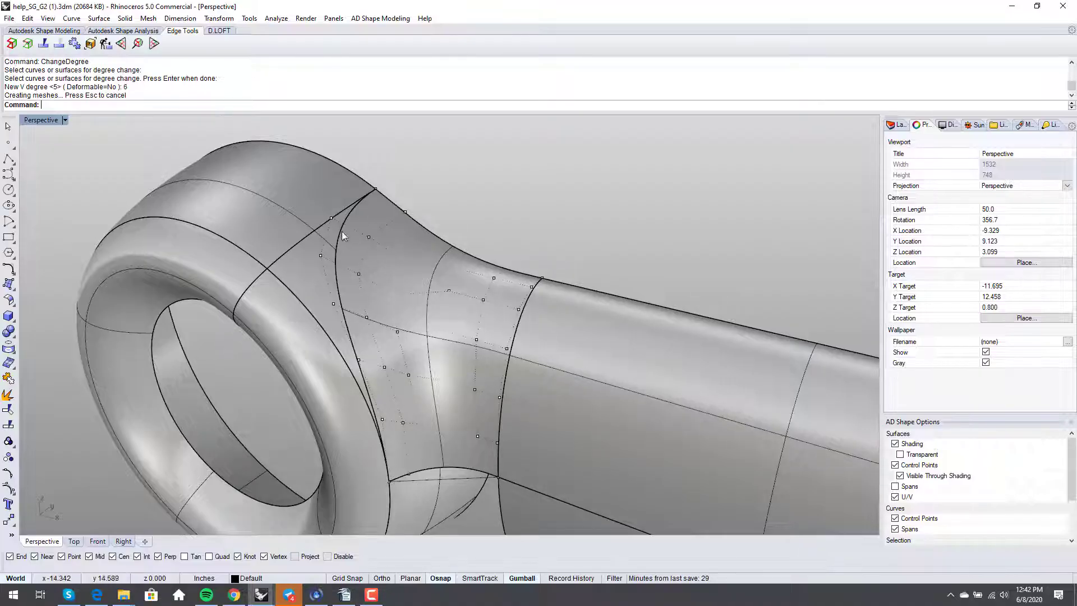
Match the loft's ring-side edge to the trimmed band again, using Tangency continuity and preserved isocurve direction
type("MatchSrf")
key("Return")
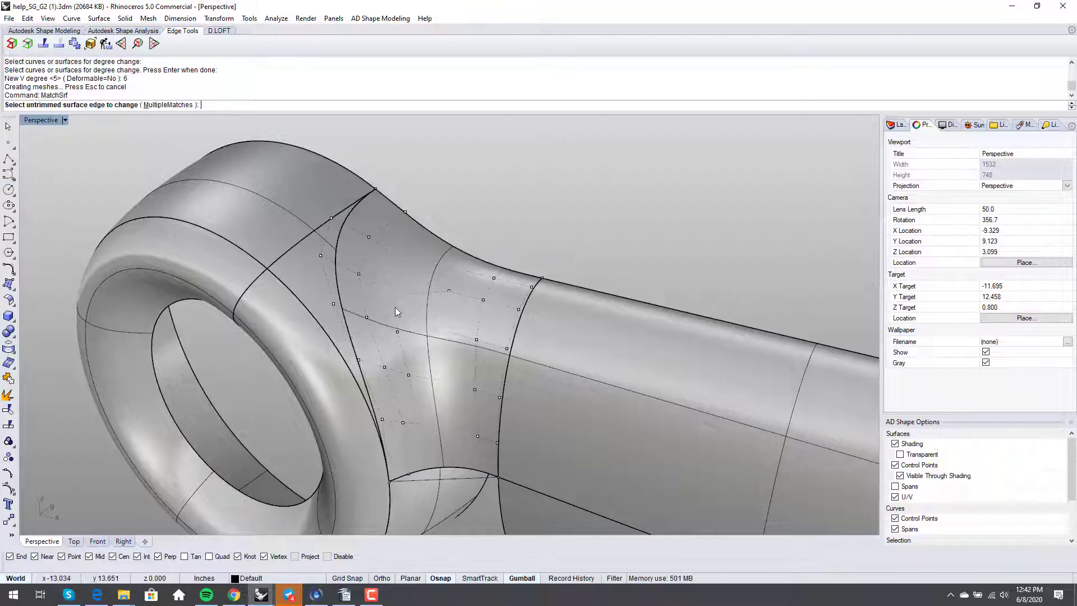
left_click(342, 233)
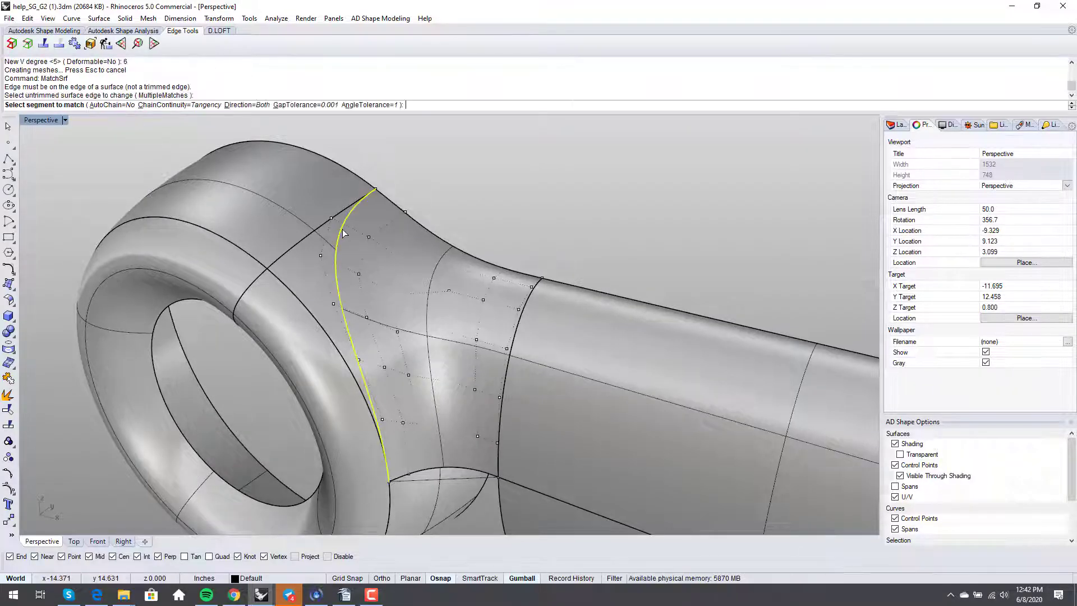
left_click(342, 234)
key("Return")
key("Return")
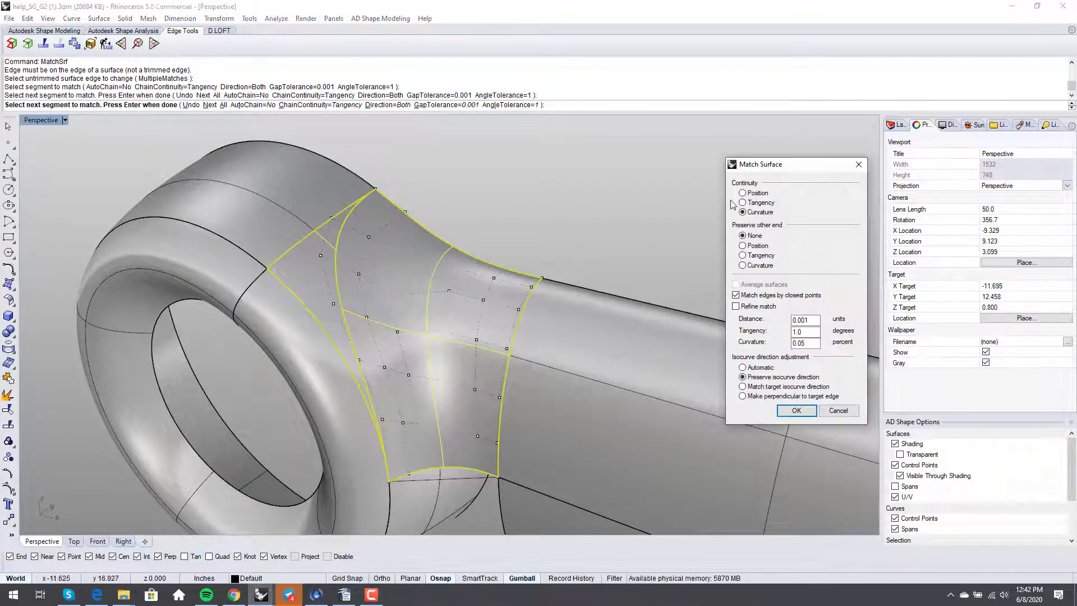
left_click(756, 204)
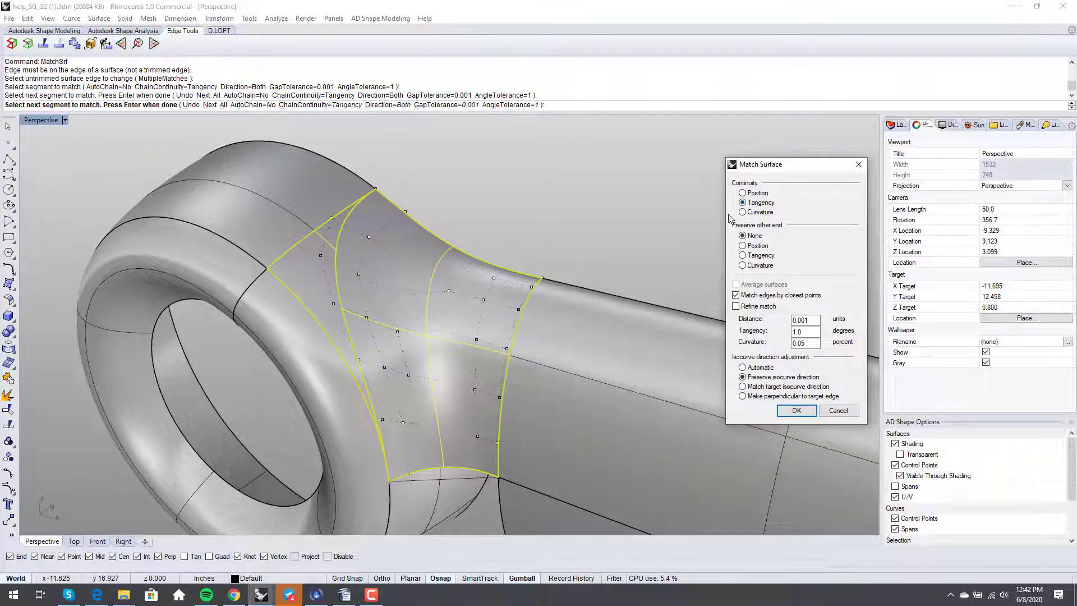
right_click_drag(631, 220, 553, 322)
key("Return")
Switch the perspective view to rendered display and turn off the loft surface's control points
middle_click(609, 229)
middle_click(602, 227)
left_click(581, 243)
key("Escape")
scroll(368, 205, "up", 5)
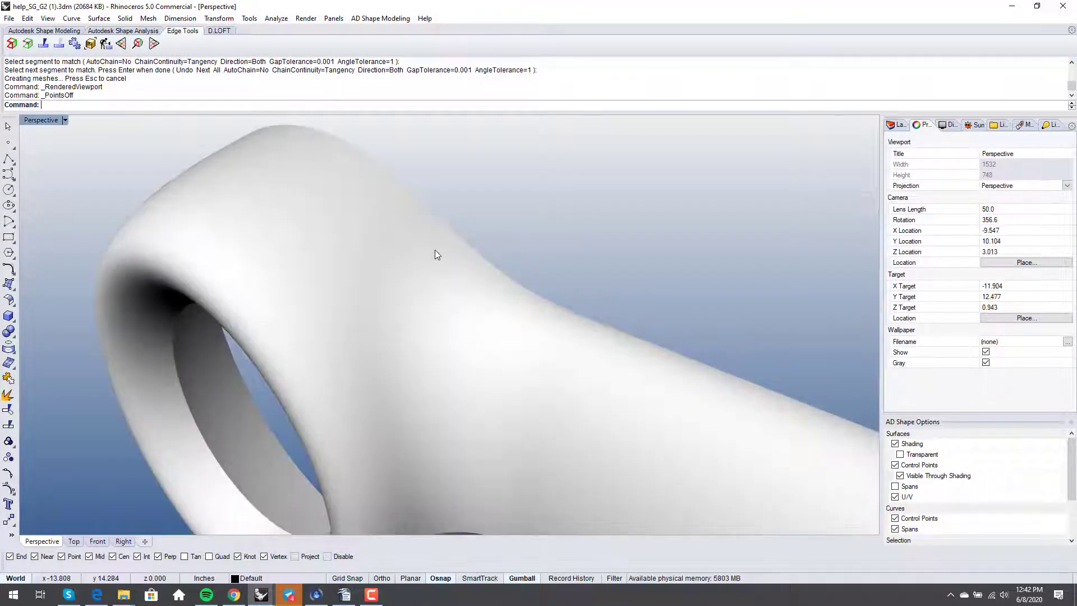
Run Zebra analysis on the loft and band surfaces, examine the stripes across their shared edge, and close it
key("Return")
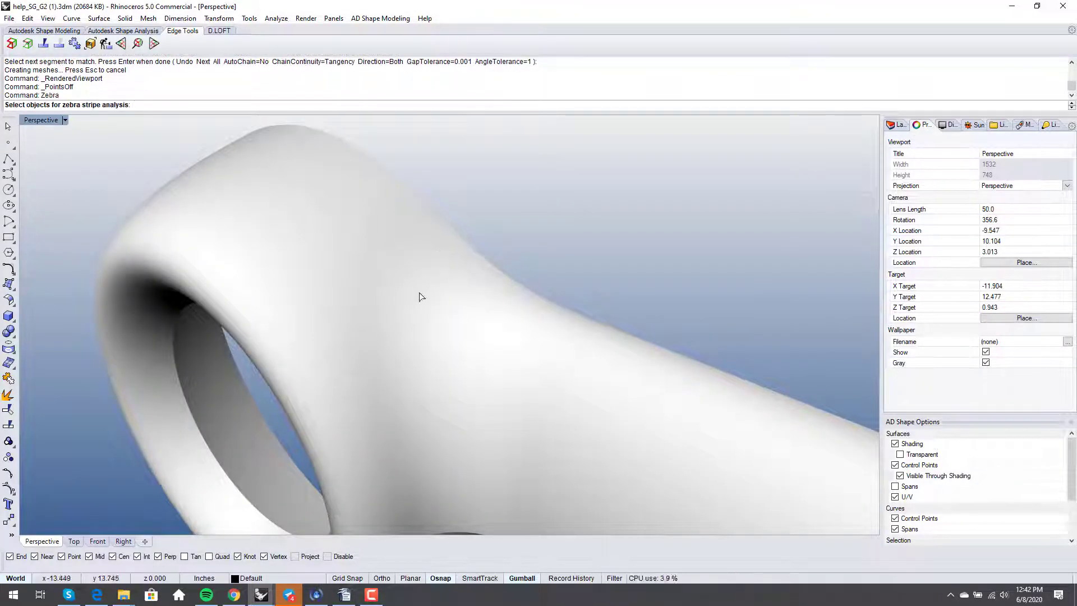
left_click(419, 293)
left_click(332, 313)
key("Return")
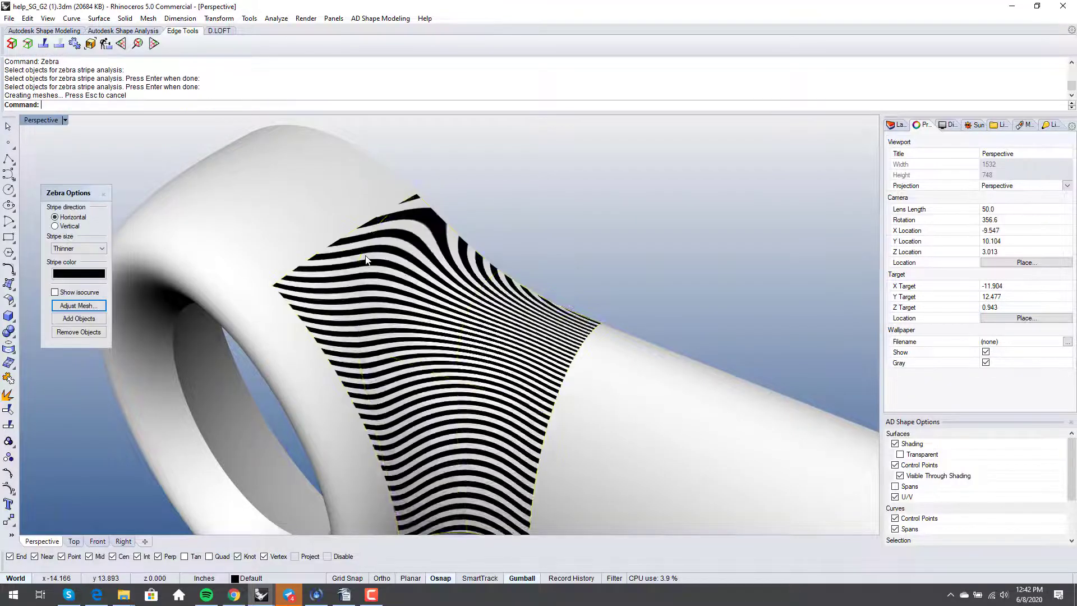
scroll(376, 306, "up", 5)
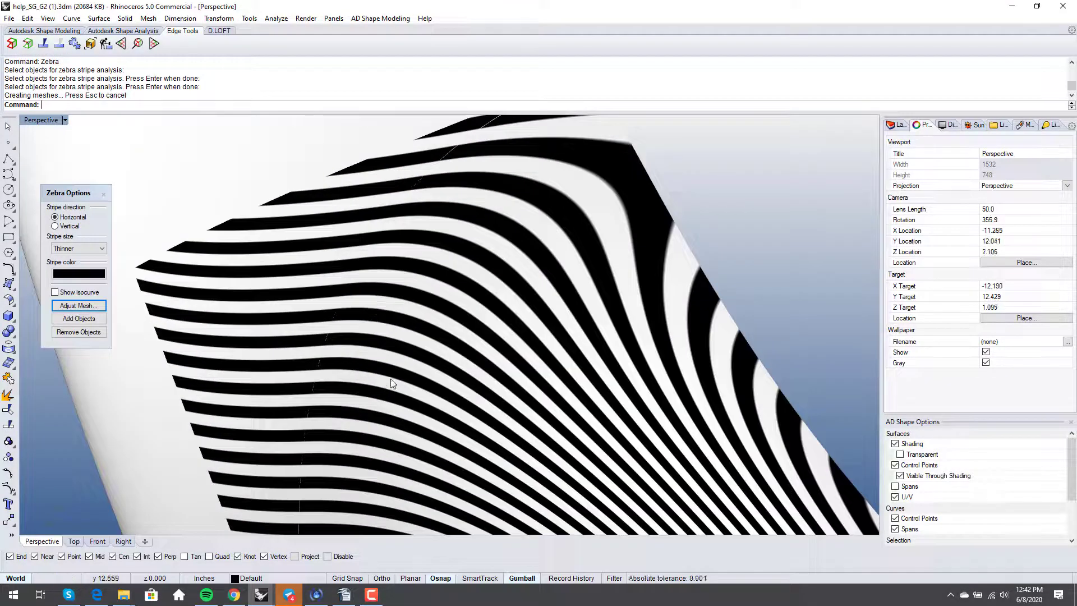
scroll(471, 314, "down", 8)
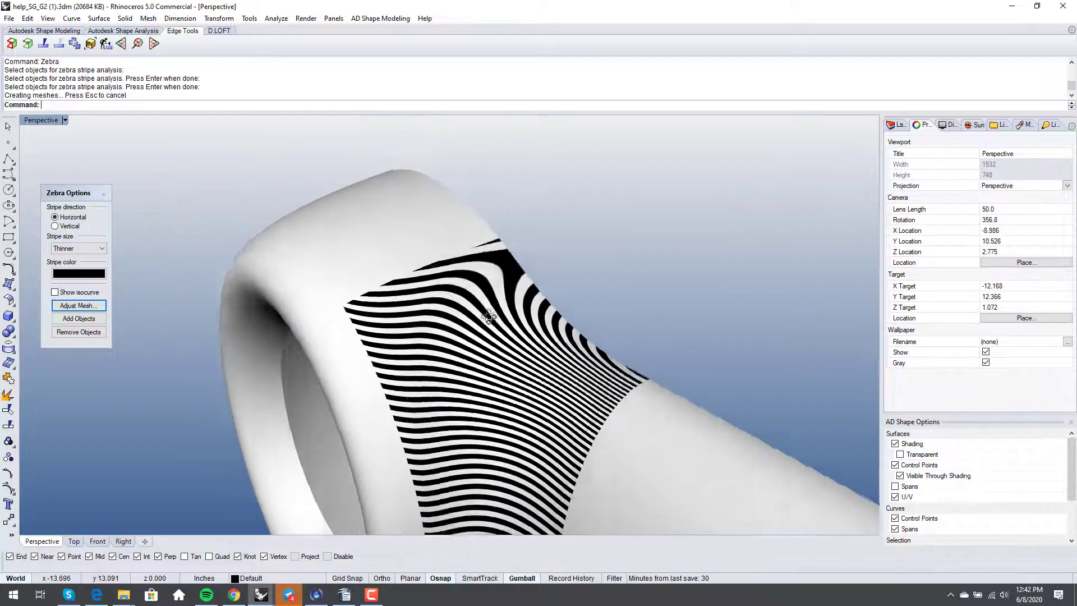
right_click_drag(489, 317, 432, 348)
scroll(433, 349, "up", 7)
scroll(380, 318, "up", 4)
scroll(381, 320, "down", 7)
scroll(381, 321, "down", 3)
right_click_drag(445, 320, 473, 287)
left_click(104, 194)
Turn the loft surface's control points back on and examine their layout from the ring side
scroll(452, 291, "down", 4)
left_click(511, 234)
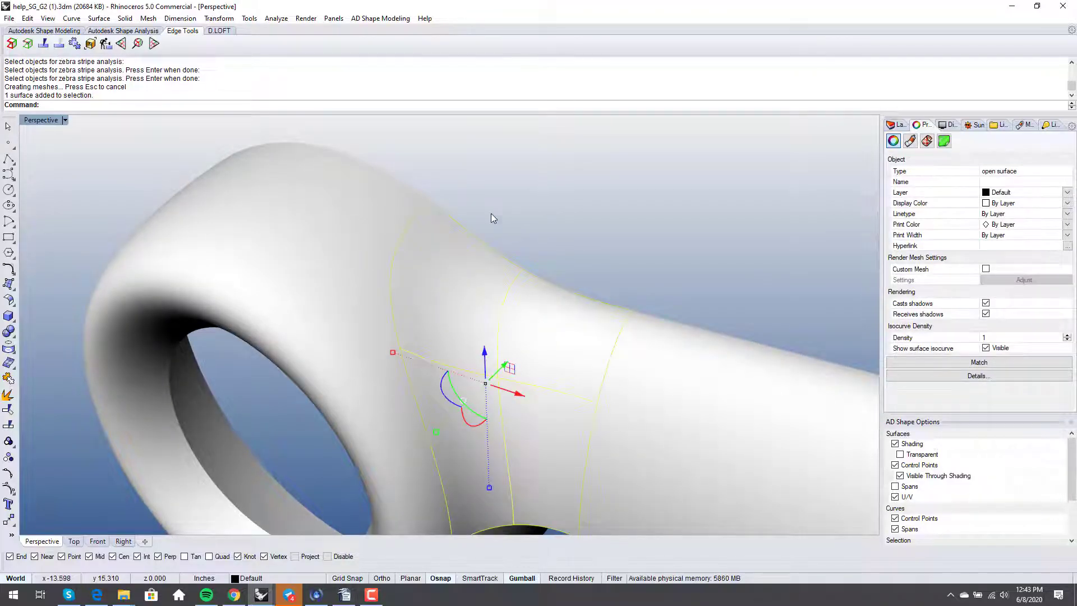
key("F10")
right_click_drag(491, 213, 483, 235)
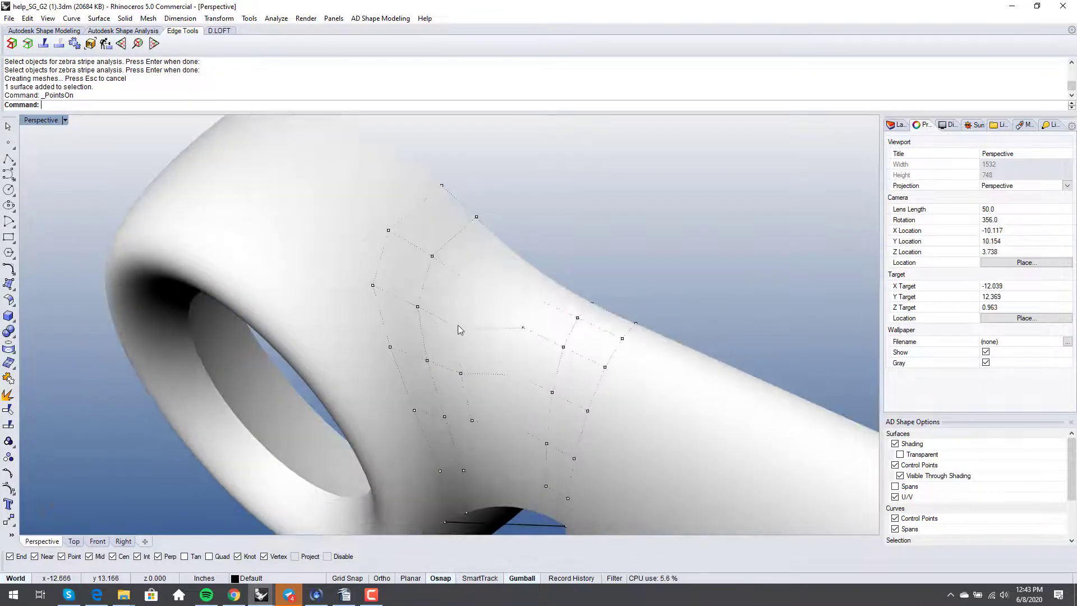
right_click_drag(505, 331, 257, 240)
Start Control Point Modeling on the loft surface and disable all object snaps
left_click(44, 30)
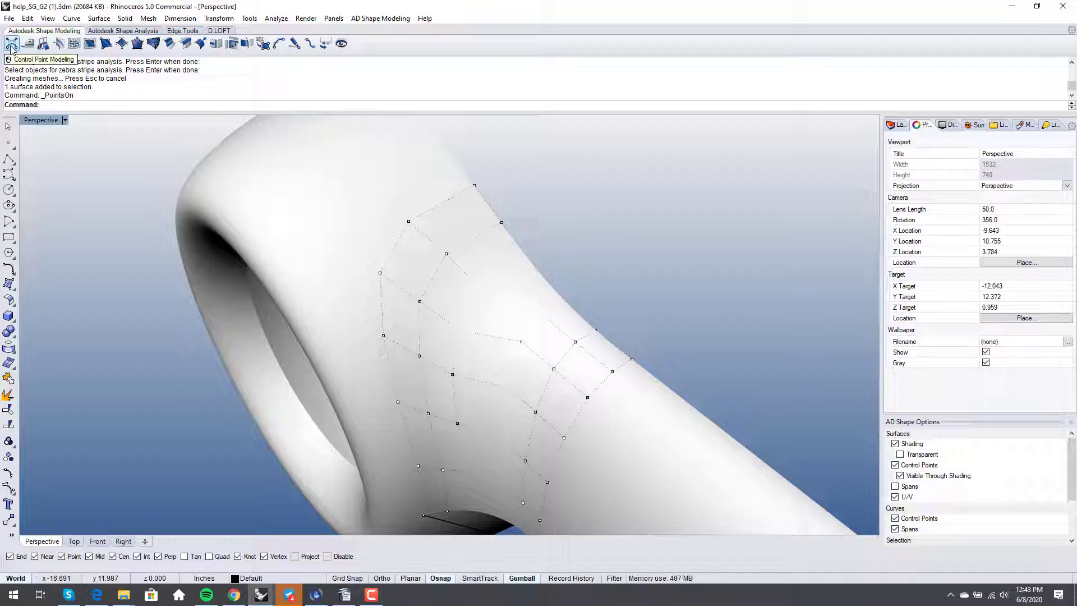
left_click(11, 44)
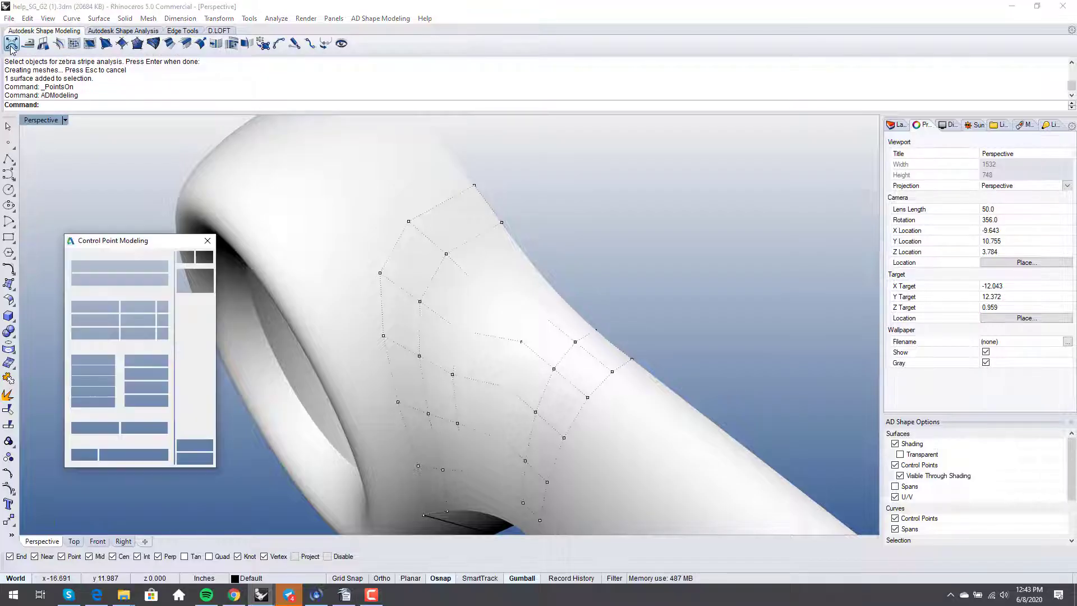
left_click(500, 296)
right_click_drag(587, 216, 506, 327)
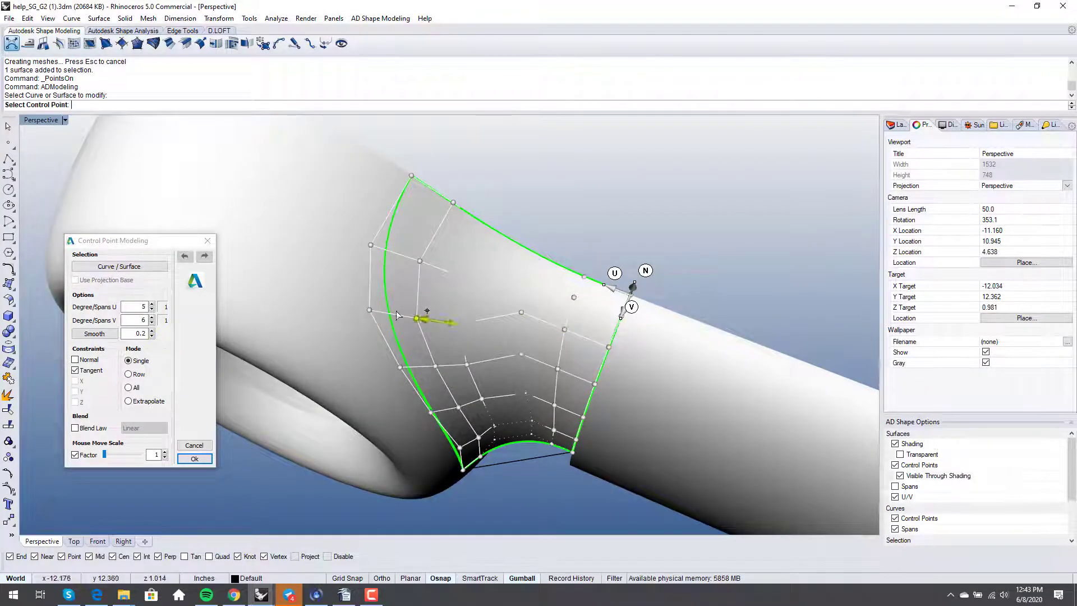
left_click(327, 555)
Slide the loft surface's upper interior control points in the second and third columns from the ring edge along their tangents
scroll(466, 326, "up", 2)
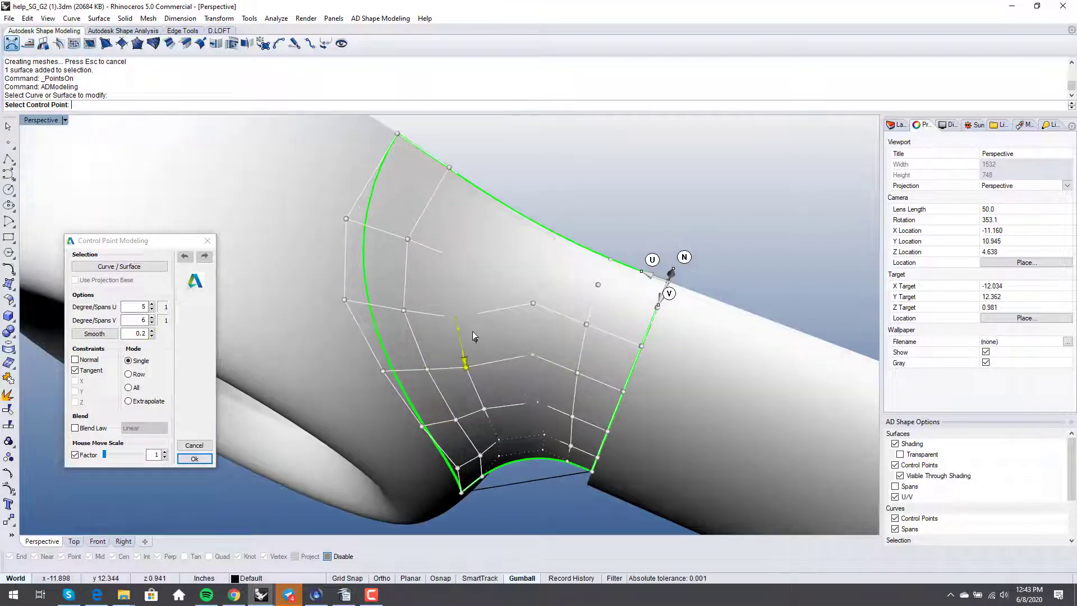
mouse_move(458, 298)
left_mouse_down()
mouse_move(461, 286)
mouse_move(459, 298)
left_mouse_up()
left_click(453, 297)
left_click_drag(471, 245, 433, 218)
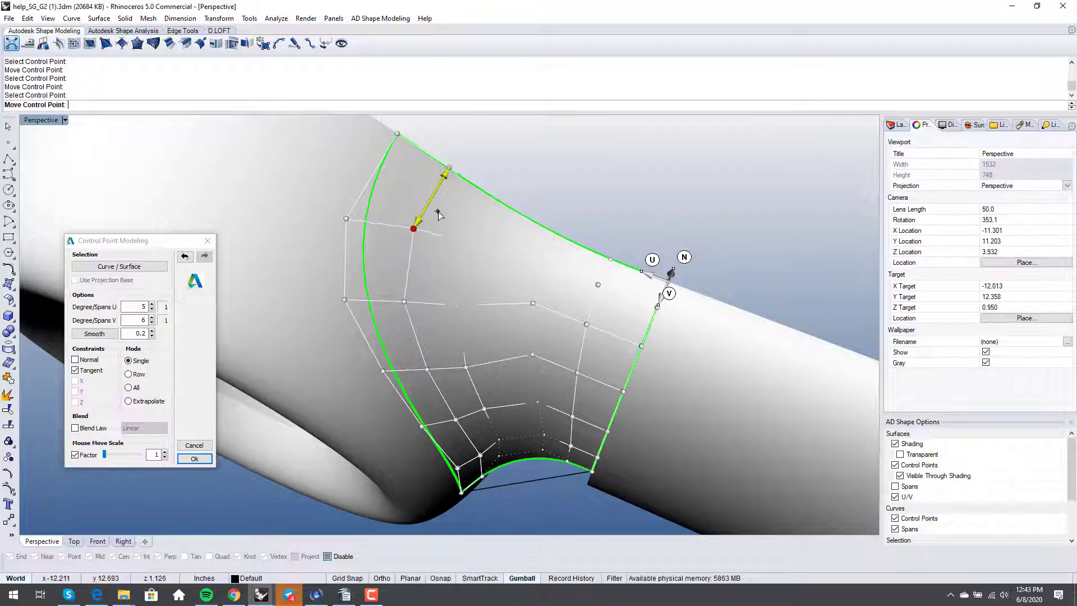
left_click(439, 211)
Slide the second-column point in the fourth row and an upper third-column point tangentially to even the net, and finish Control Point Modeling
right_click_drag(438, 211, 456, 366)
left_click(456, 366)
left_click(456, 364)
left_click(420, 346)
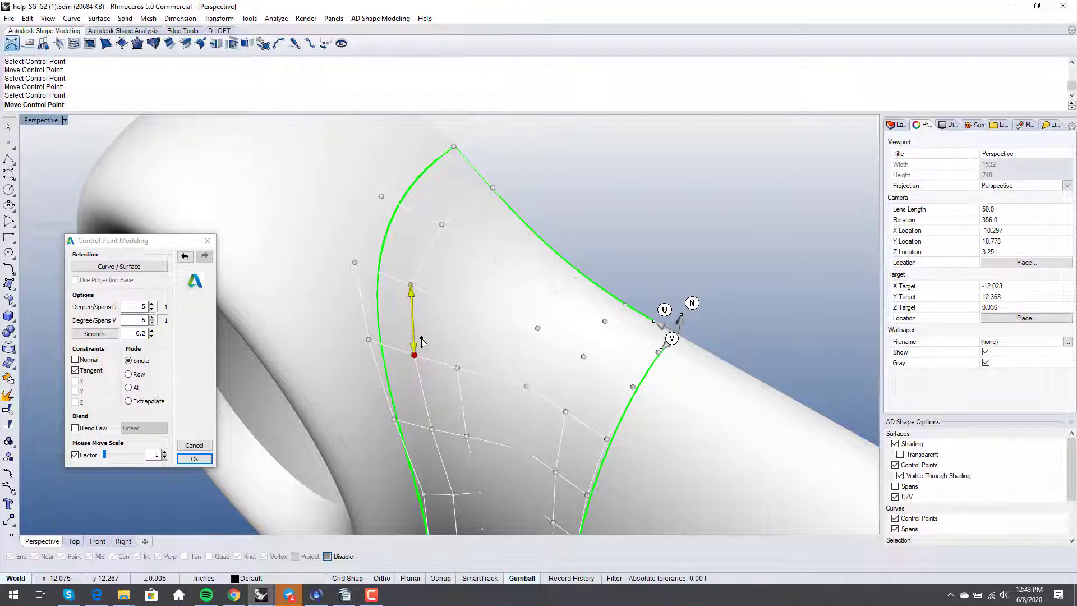
left_click(420, 338)
left_click(477, 298)
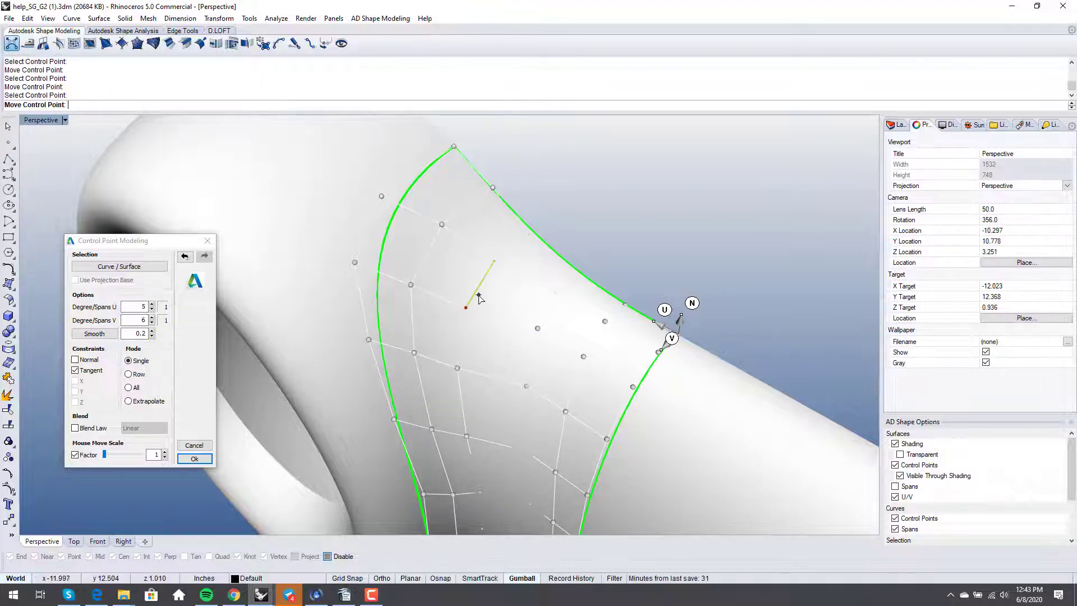
left_click(478, 297)
right_click_drag(478, 297, 498, 309)
right_click(543, 240)
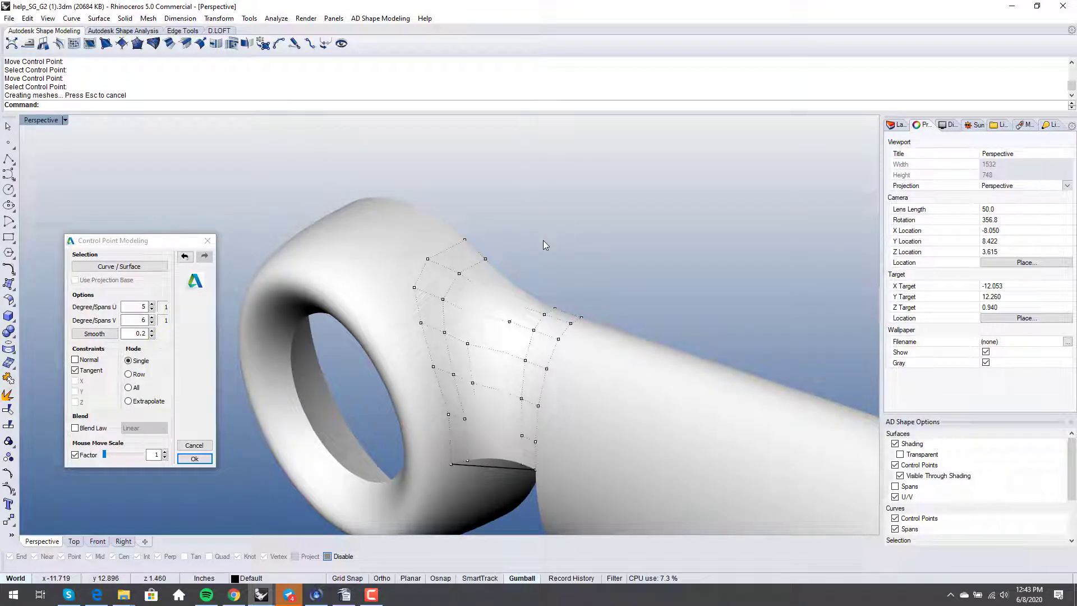
right_click(543, 240)
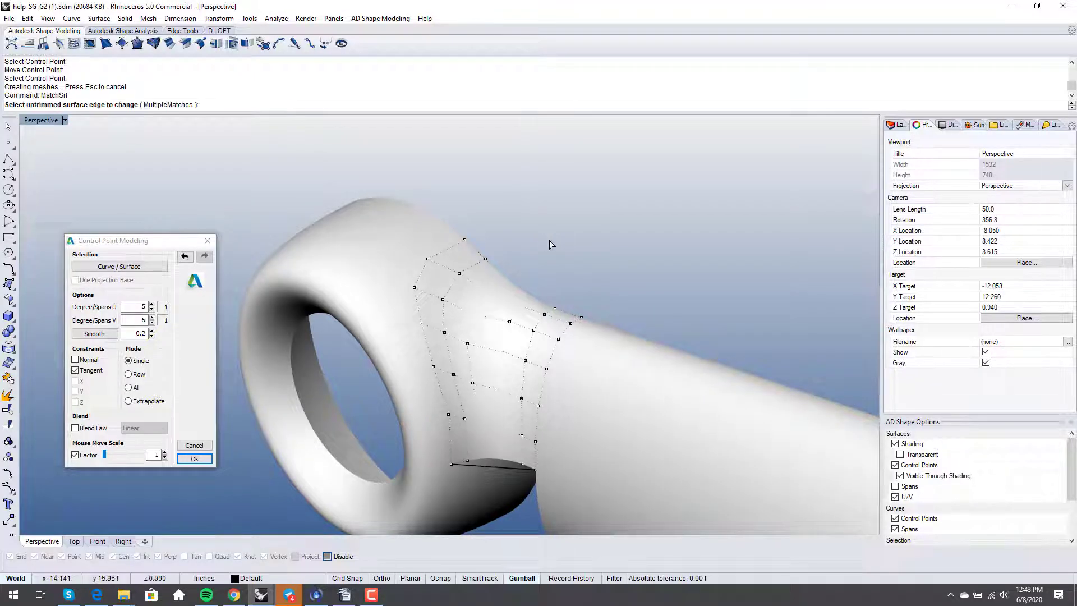
left_click(418, 278)
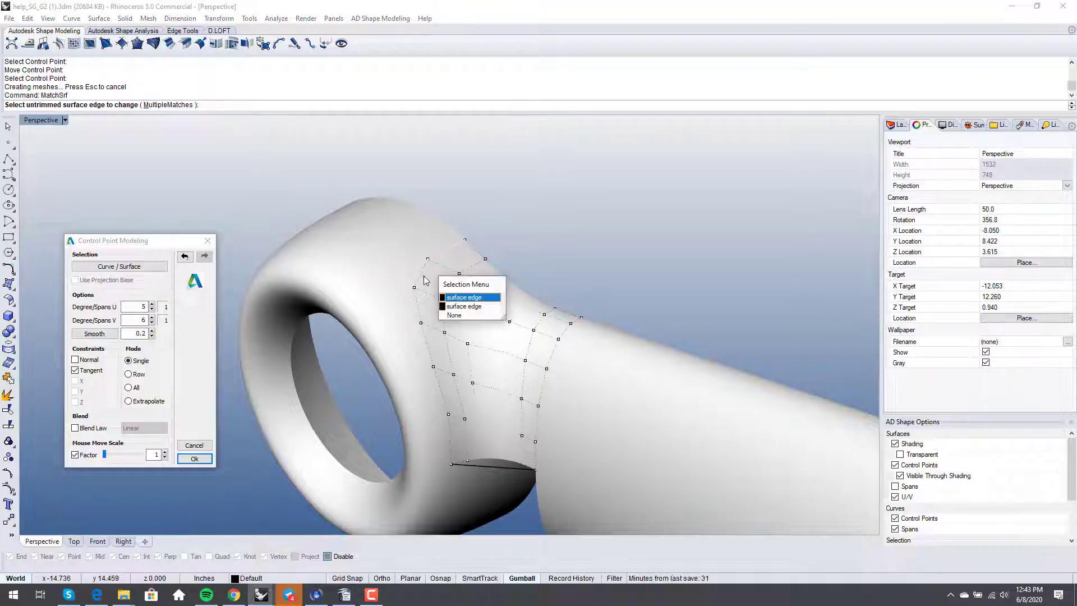
key("Escape")
left_click(423, 280)
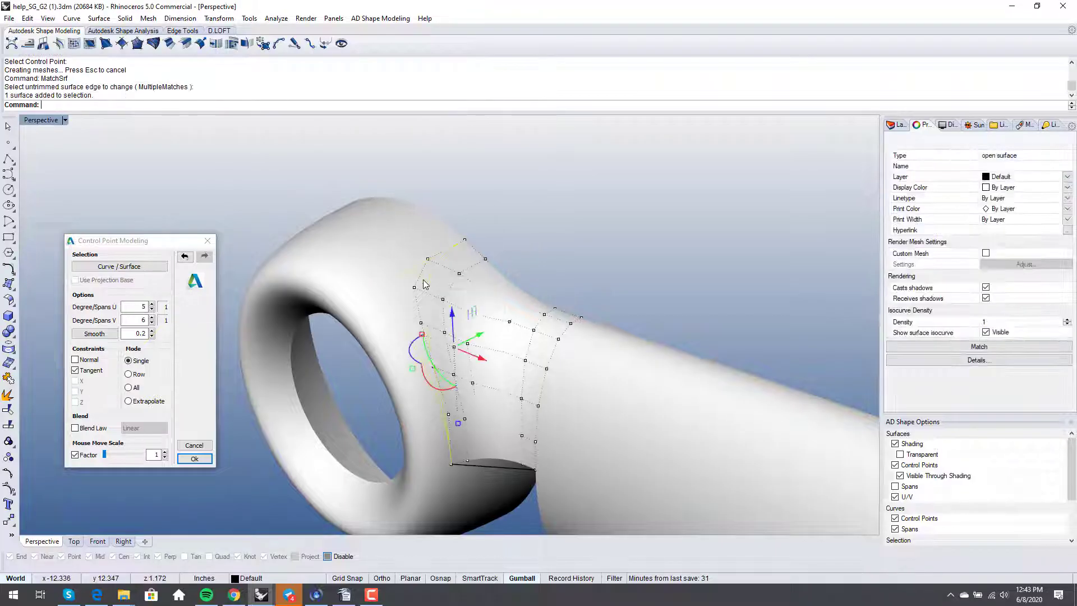
left_click(497, 227)
Match the loft surface's ring-side edge to the adjoining ring surface edge with Match Surface, preserving the isocurve direction
key("Return")
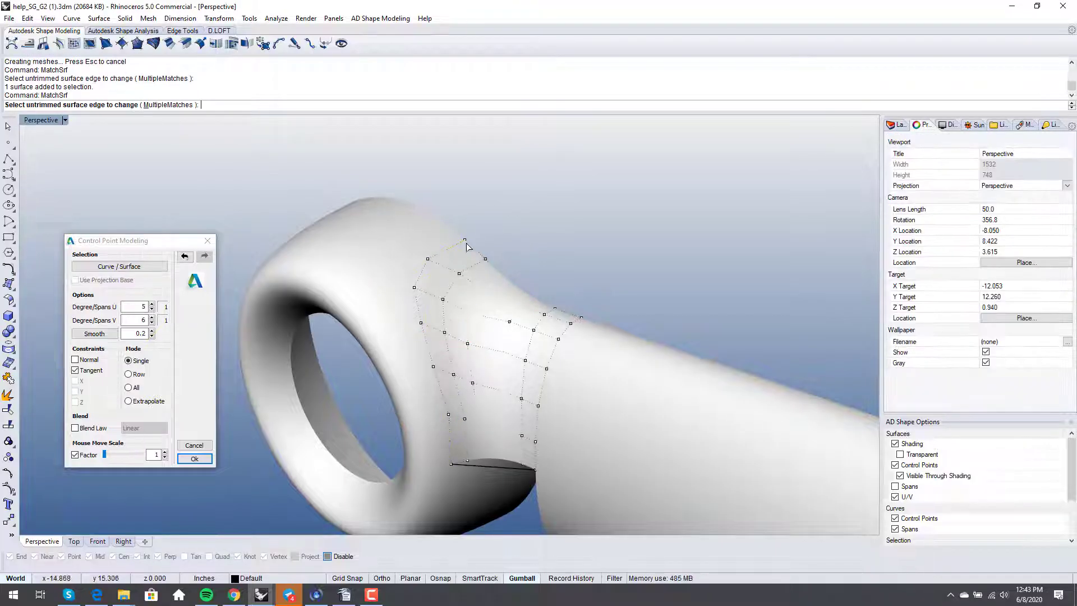
left_click(427, 284)
left_click(429, 281)
left_click(433, 274)
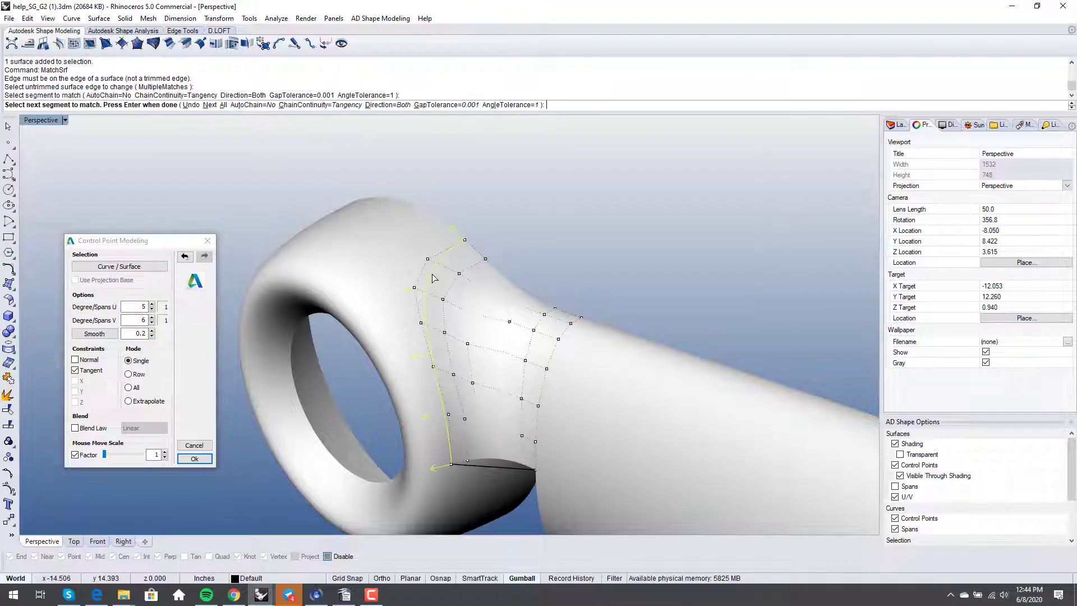
key("Return")
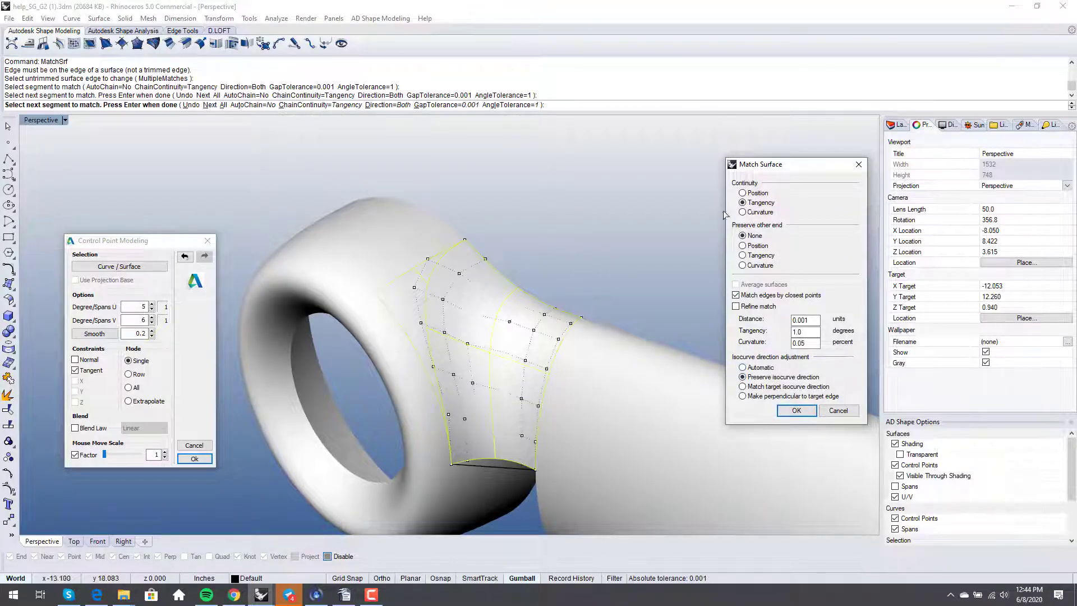
right_click_drag(617, 211, 601, 250)
right_click_drag(576, 335, 570, 294)
Turn off the control points and run Global Matching Analysis for tangency and curvature on the ring, loft and half-cylinder surfaces, then close it
key("F11")
right_click_drag(436, 314, 425, 284)
left_click(493, 352)
left_click(545, 357, "shift")
scroll(519, 356, "up", 4)
left_click(425, 285, "shift")
key("F4")
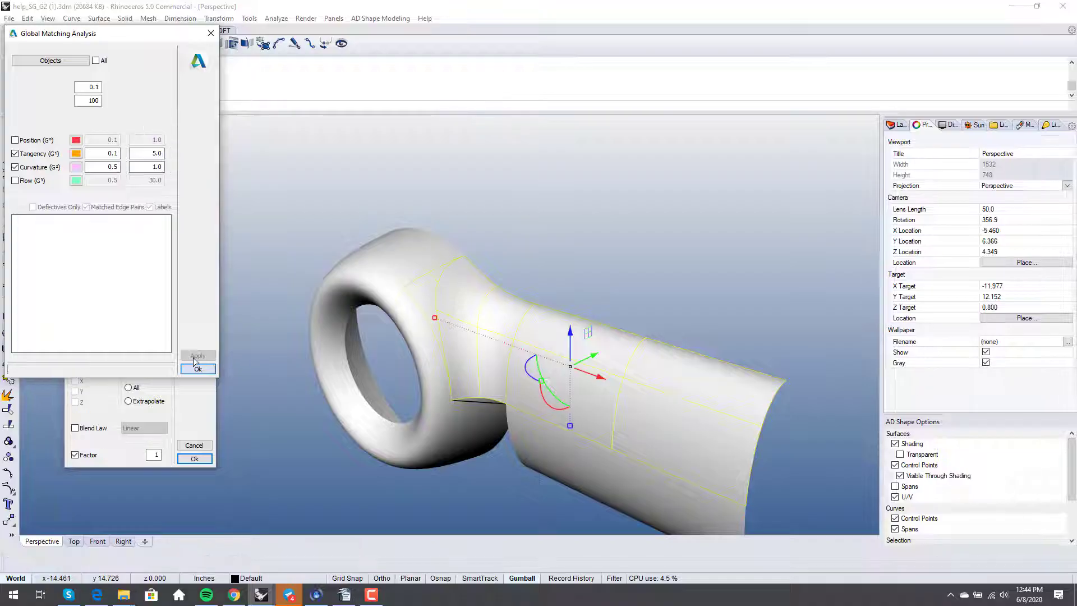
left_click(195, 352)
left_click(196, 356)
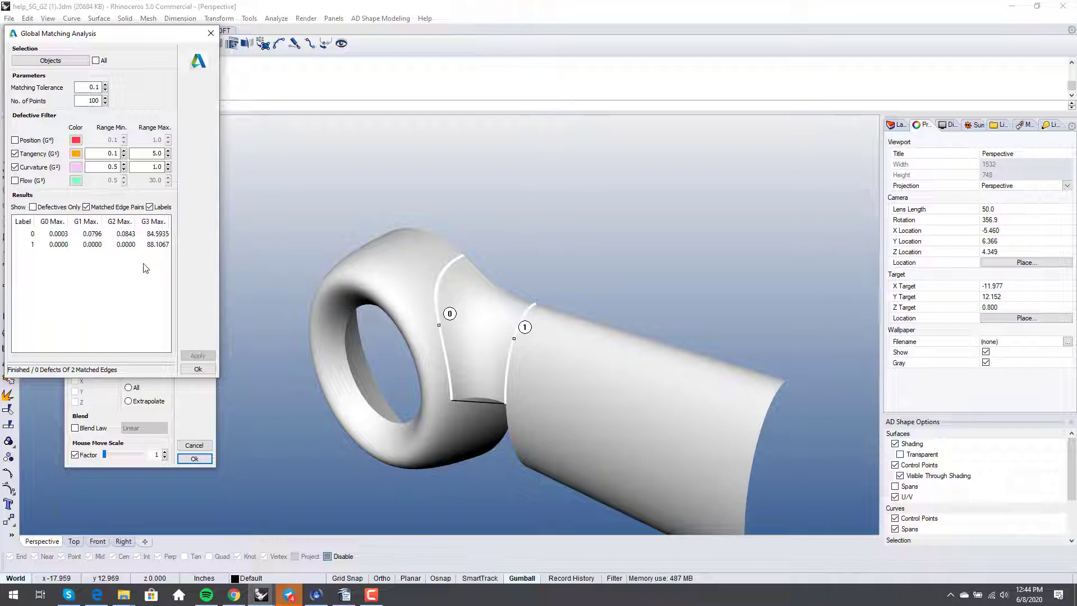
left_click(198, 368)
Delete the straight line spanning the gap at the loft surface's lower edge
right_click_drag(504, 359, 507, 393)
scroll(480, 393, "up", 6)
left_click(480, 404)
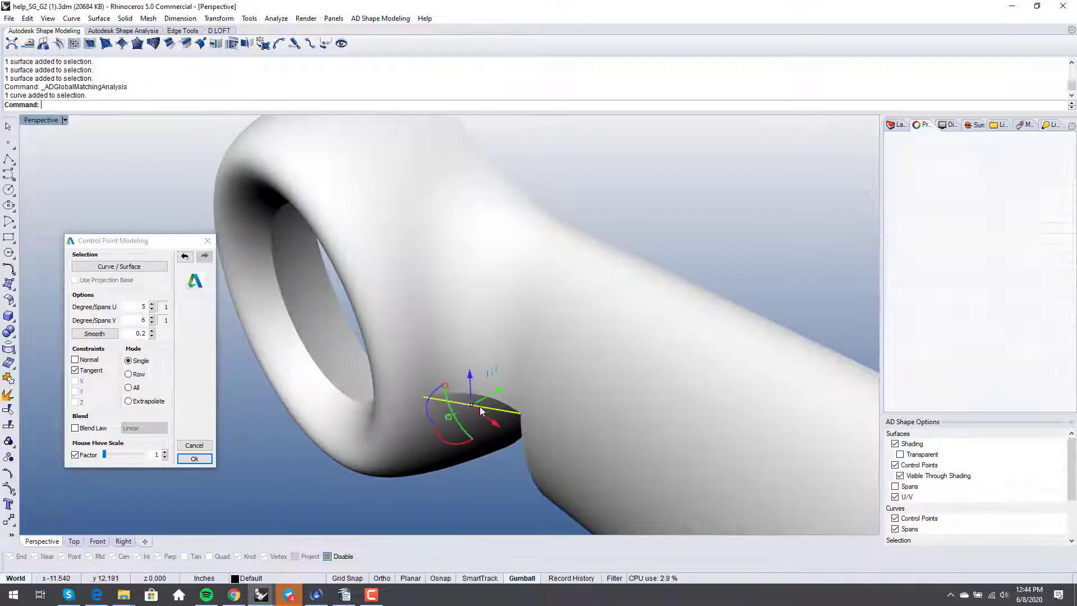
scroll(436, 392, "down", 6)
key("Delete")
Mirror a copy of the loft surface about a three-point mirror plane to fill the gap beneath it
right_click_drag(507, 378, 478, 399)
left_click(470, 352)
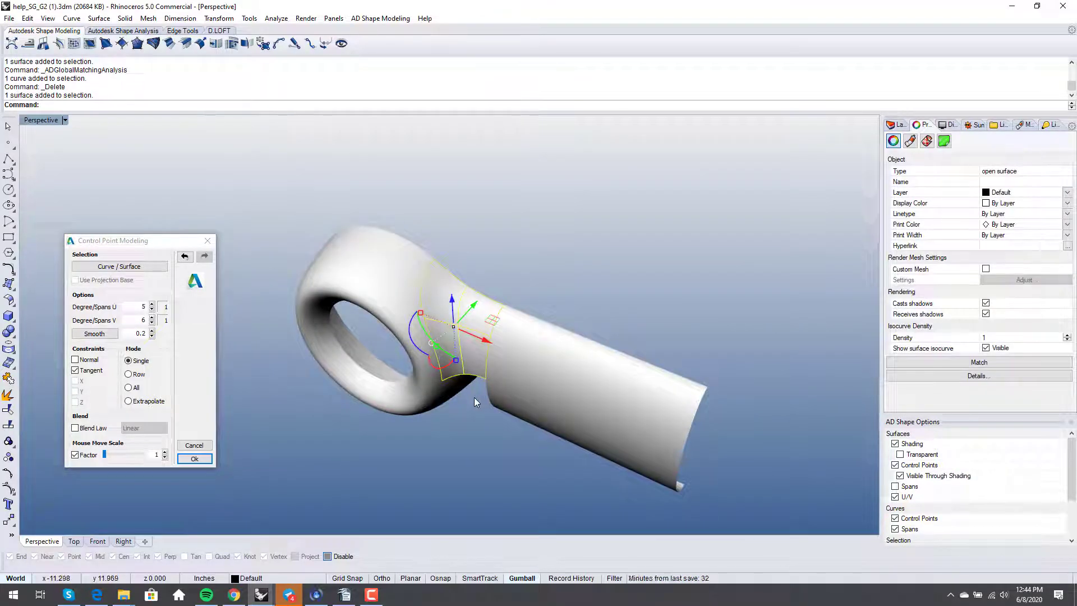
type("Mirror")
key("Return")
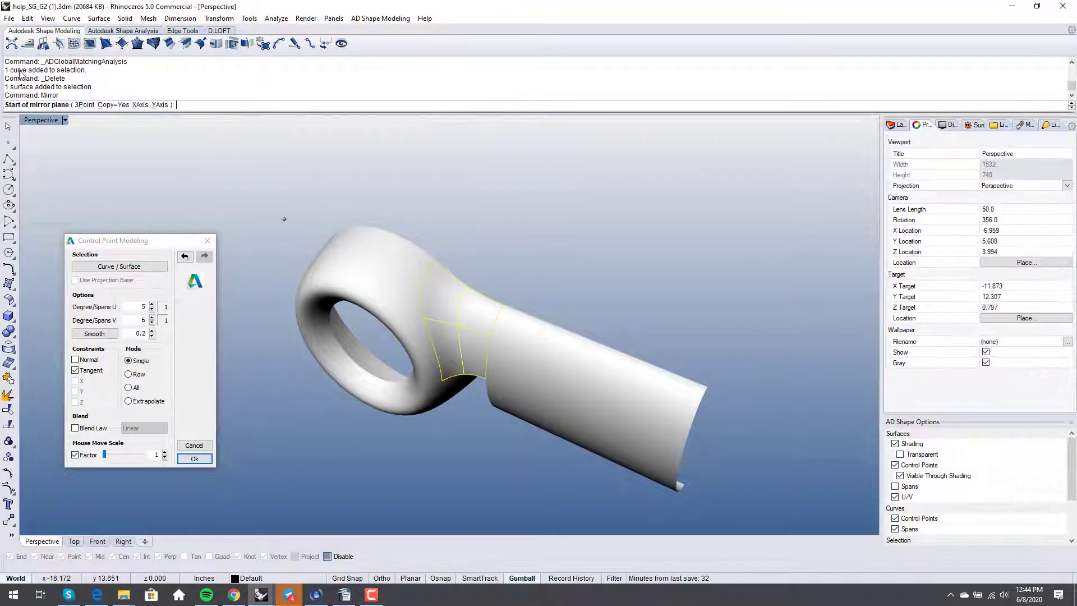
left_click(85, 107)
left_click(332, 484)
left_click(323, 452)
left_click(349, 451)
right_click_drag(388, 467, 453, 468)
left_click(453, 469)
Show the Curvature Graph on both the loft surface and its mirrored copy
scroll(506, 395, "up", 7)
right_click_drag(507, 393, 464, 362)
scroll(464, 364, "up", 6)
left_click(464, 362)
left_click(459, 301, "shift")
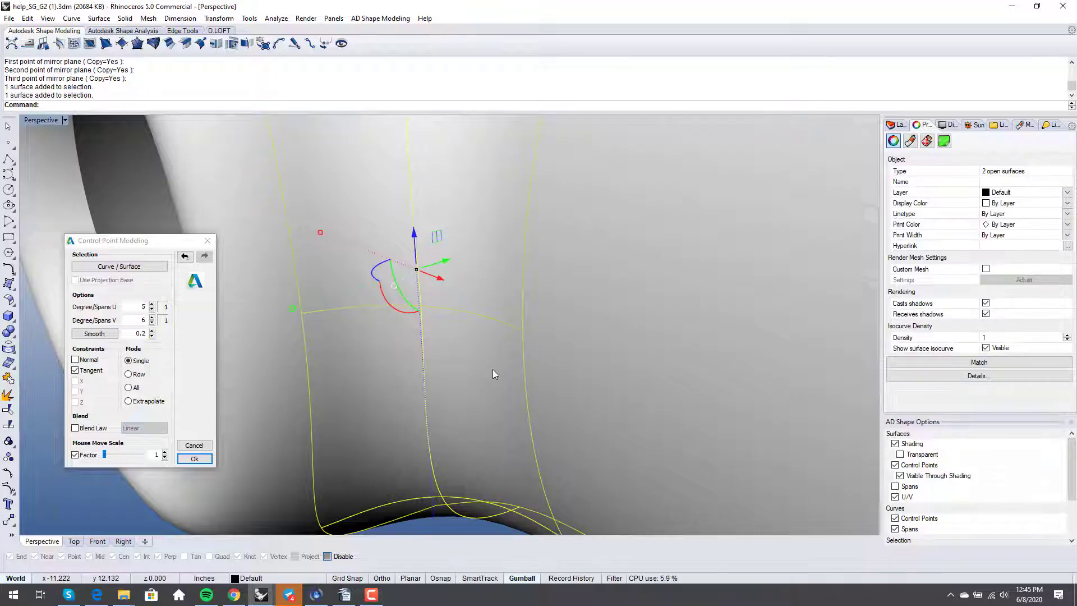
type("Cur")
key("Down")
key("Down")
key("Down")
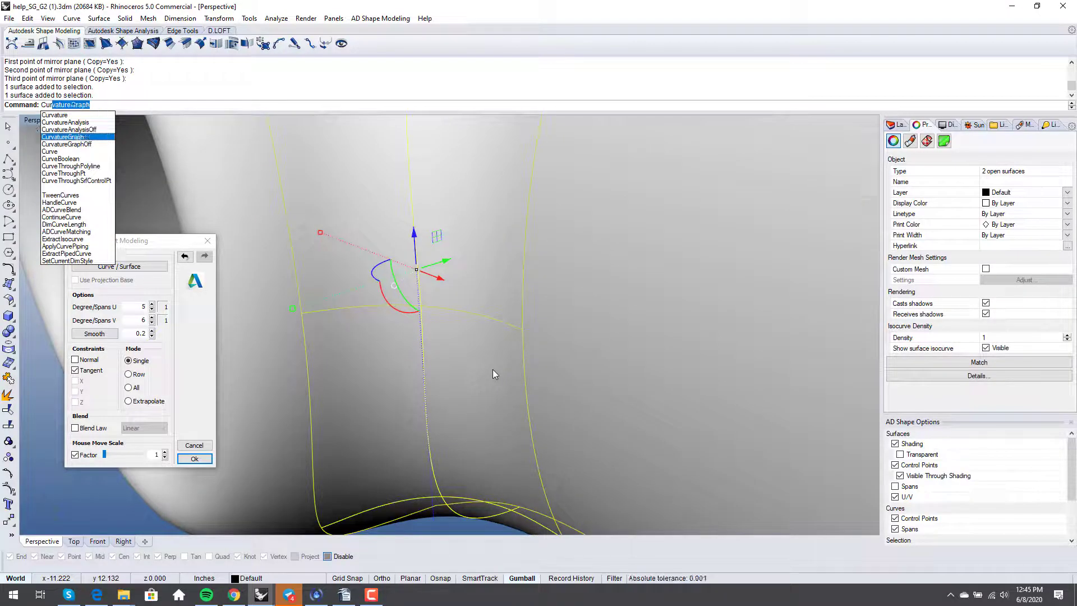
key("Up")
key("Return")
Examine the curvature hairs across the seam between the two loft halves, close the graph, and inspect the shaded transition
right_click_drag(492, 369, 501, 329)
key("Escape")
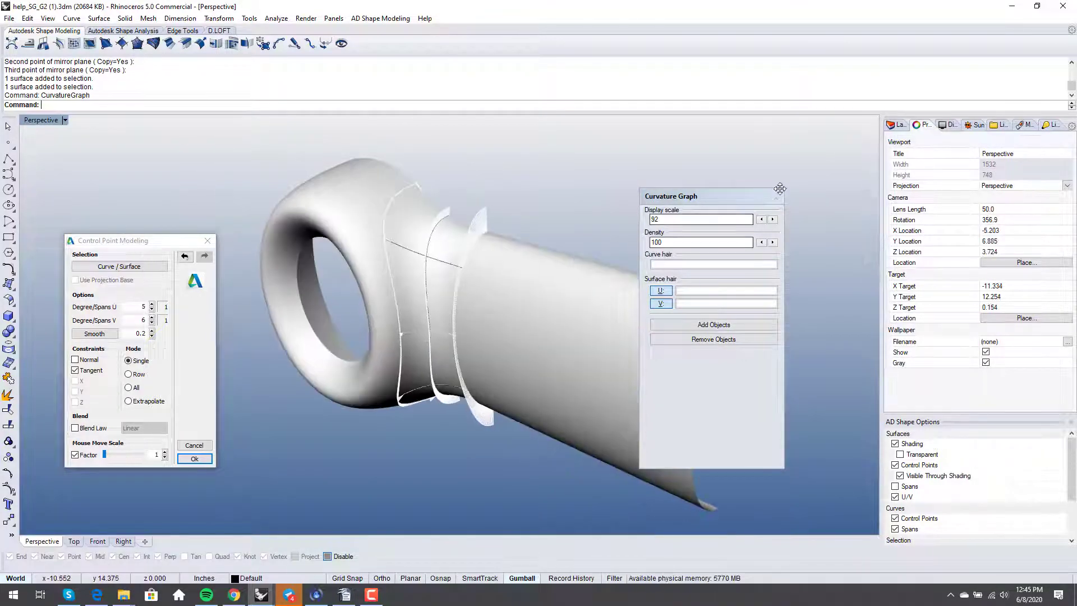
left_click(778, 208)
key("Escape")
right_click_drag(346, 231, 475, 310)
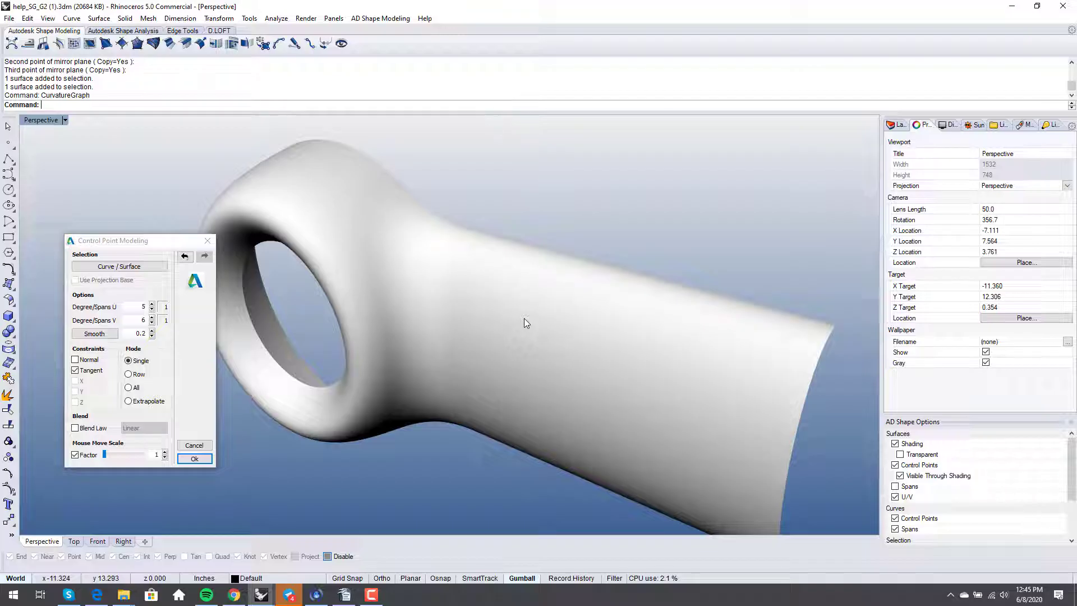
Turn on the upper loft surface's control points and examine the rows near the mirror seam
left_click(446, 271)
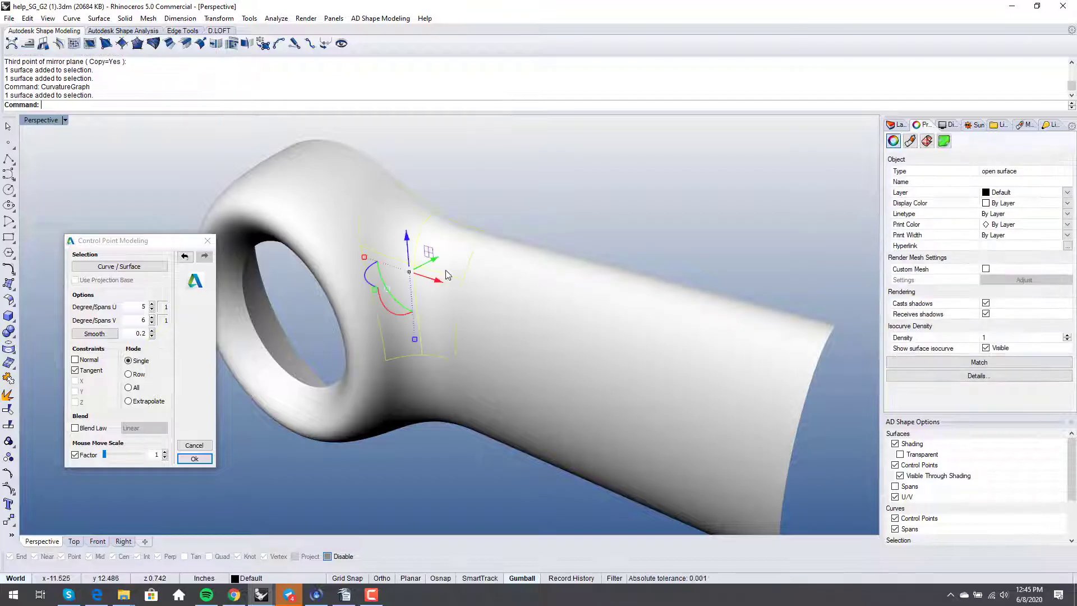
key("F10")
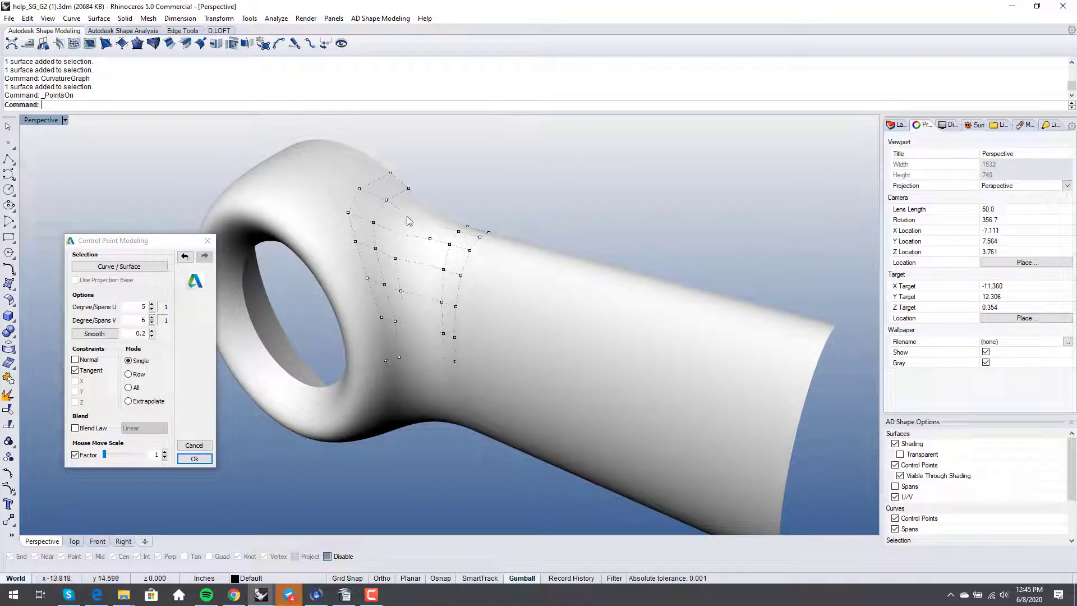
right_click_drag(435, 341, 447, 358)
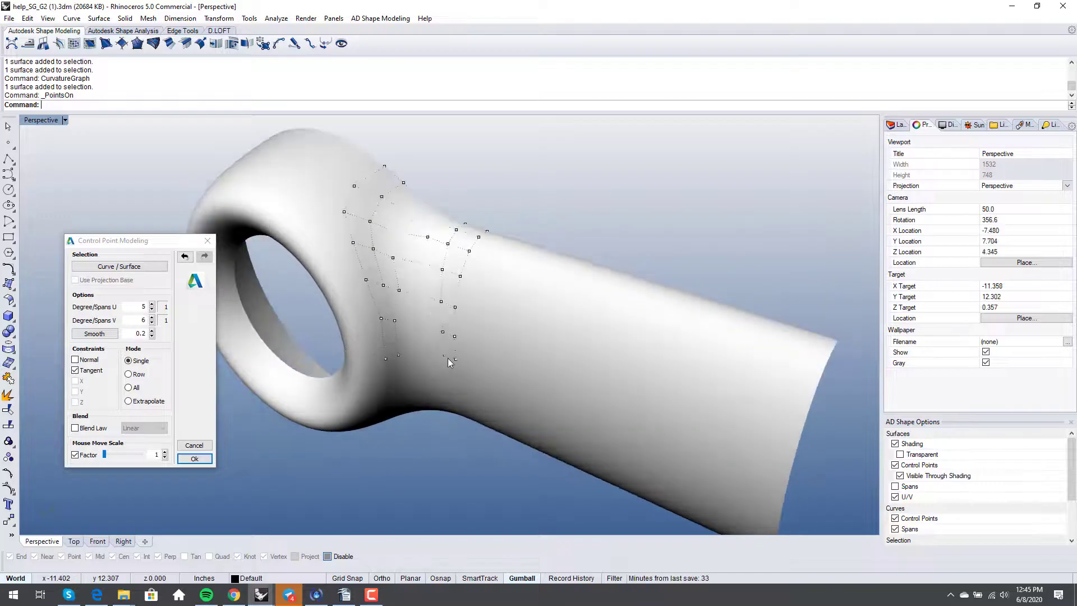